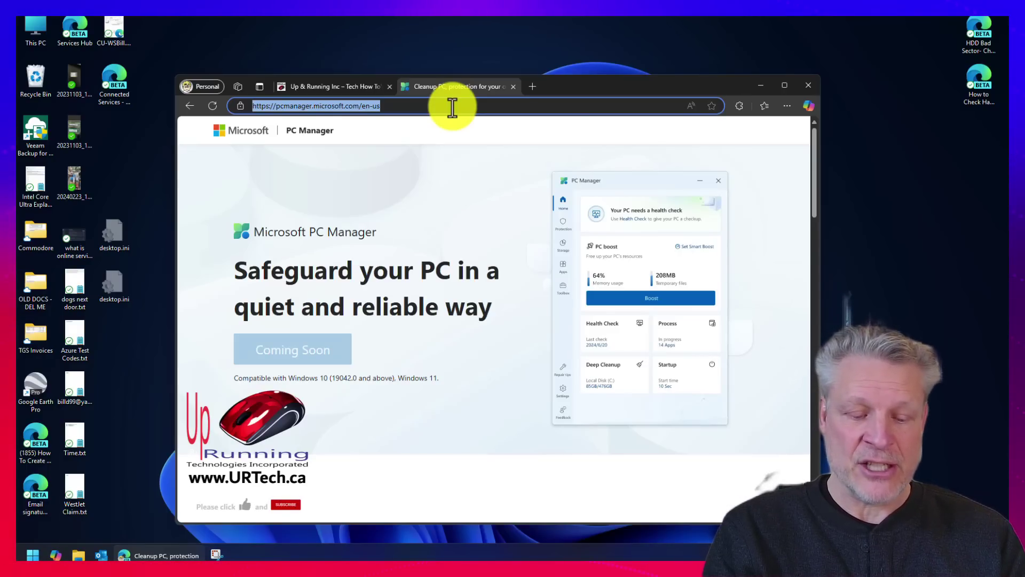
Step: Search the web for "pc manager download" and open the Microsoft Store listing for Microsoft PC Manager to get the app
type("pc ma")
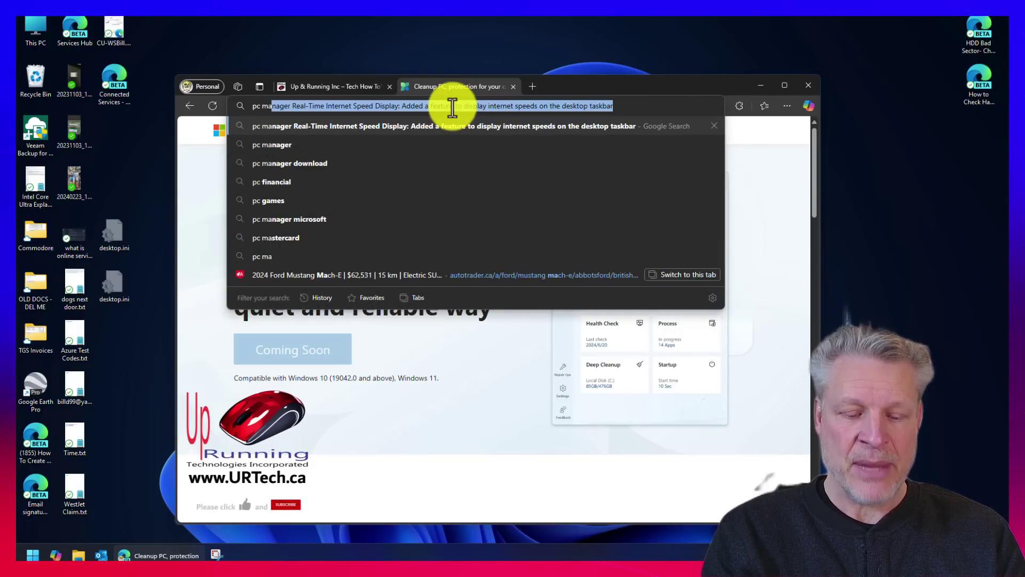
type("nager download")
key("Return")
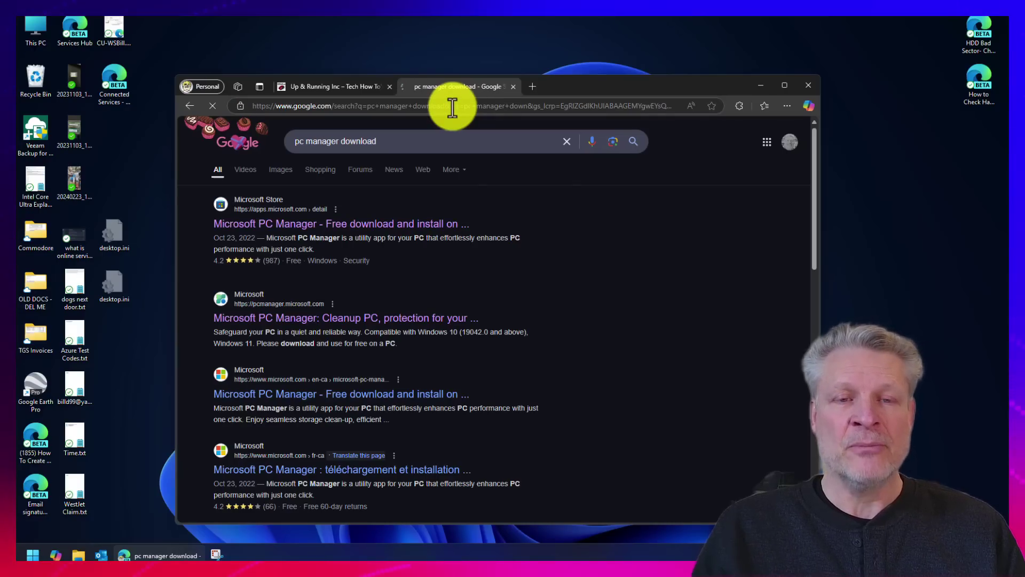
left_click(326, 223)
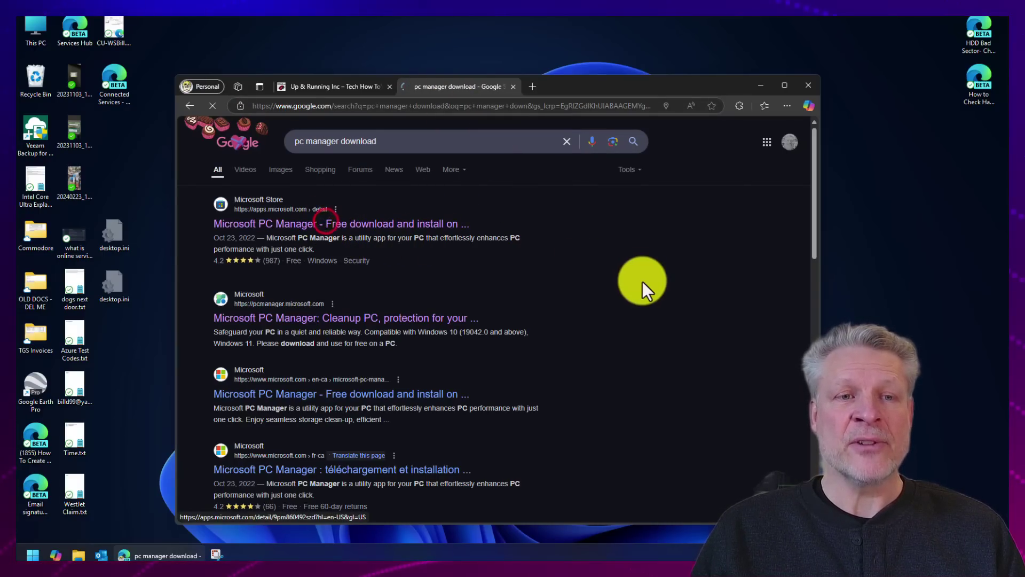
left_click(431, 335)
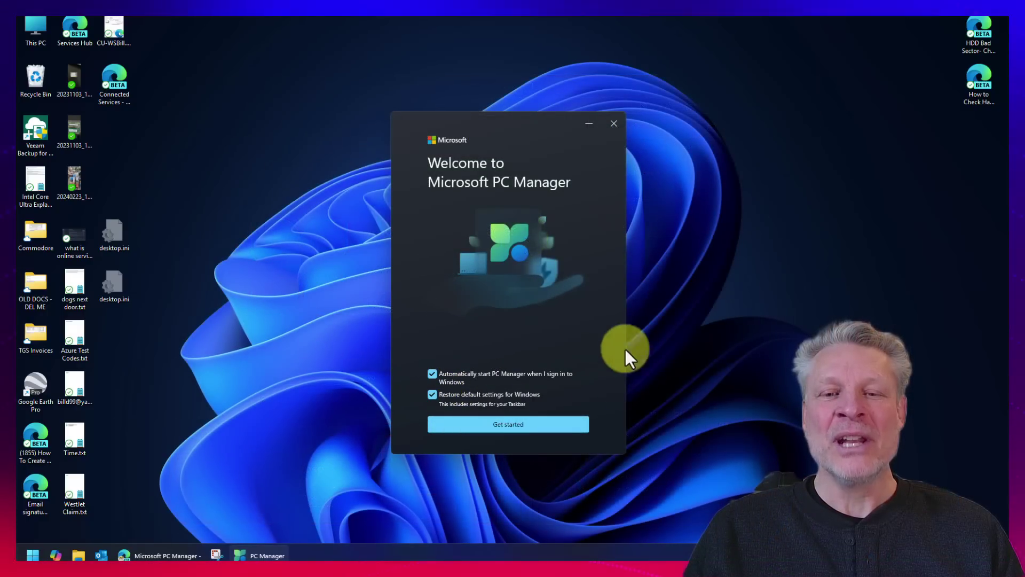
Step: Turn off restoring default Windows settings, keep automatic start at sign-in, and get started with PC Manager
left_click(433, 395)
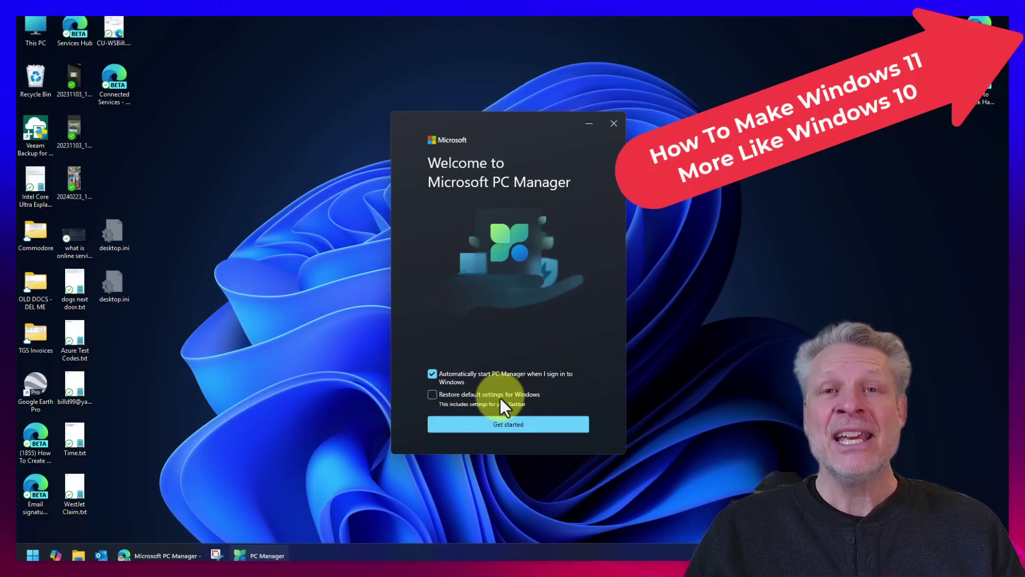
left_click_drag(506, 121, 522, 122)
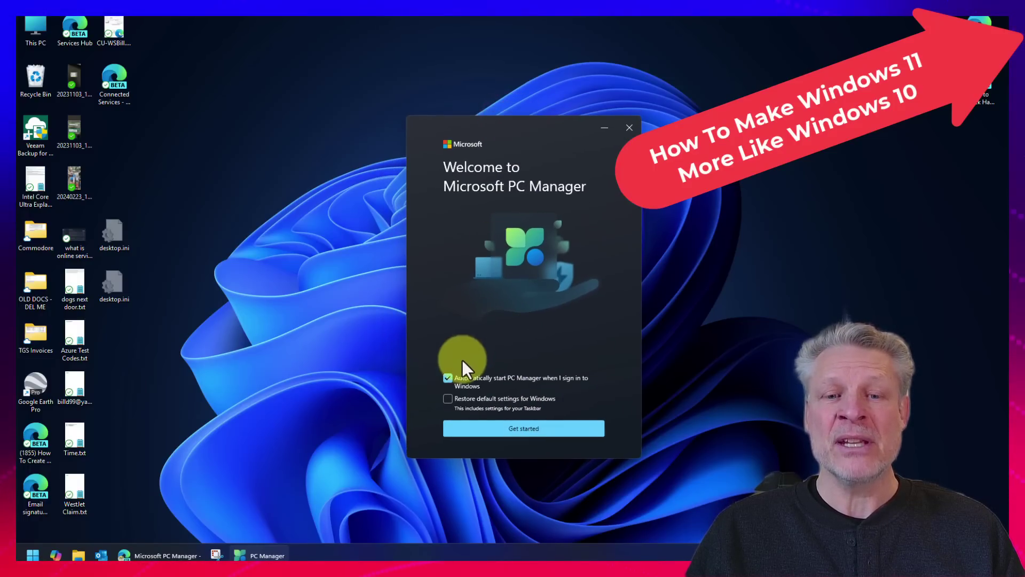
left_click(454, 427)
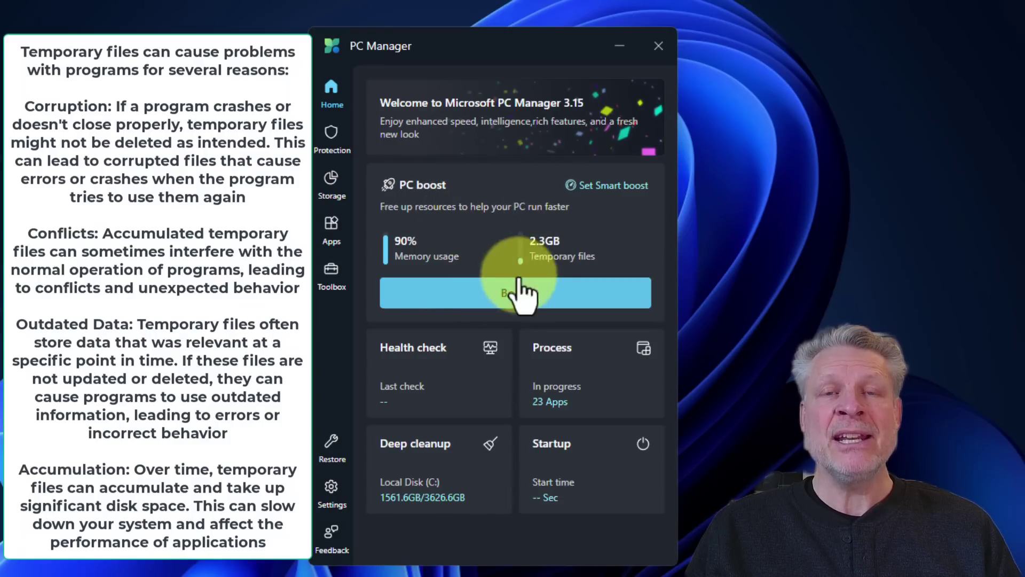
Step: Boost the PC to free memory and temporary files, and run a health check
left_click(490, 294)
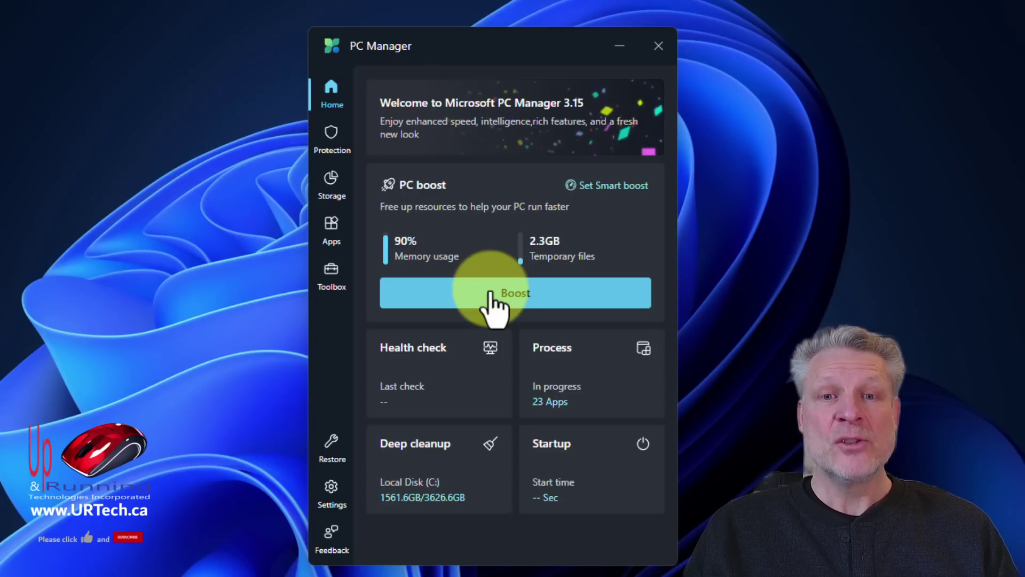
left_click(513, 292)
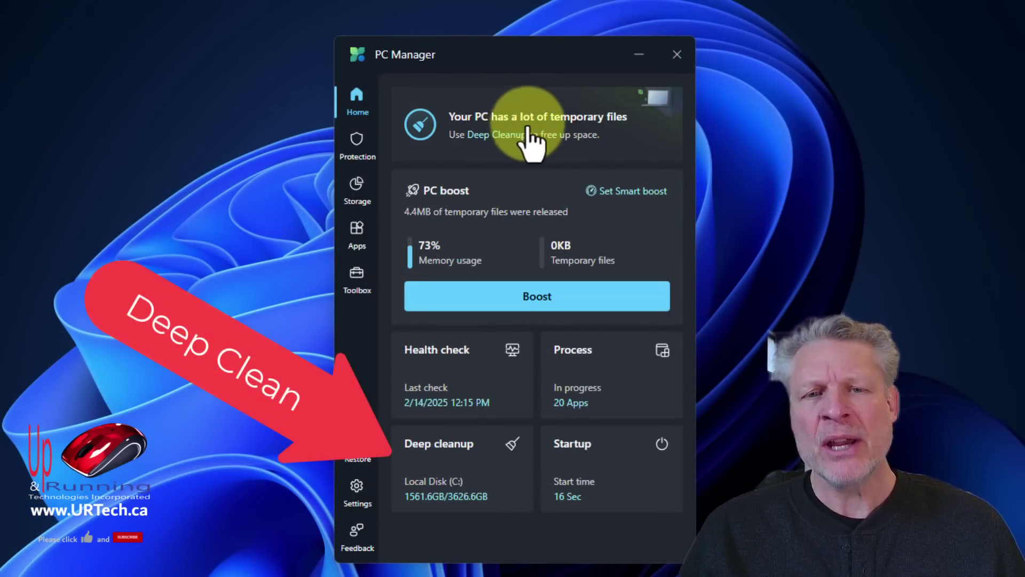
left_click(459, 379)
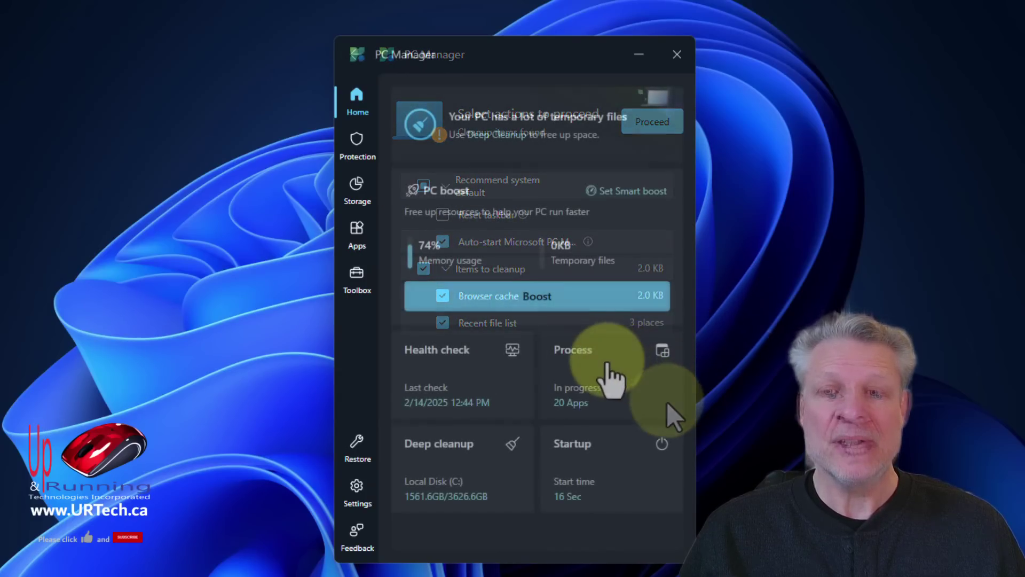
Step: Examine the running app processes and their memory usage in Process management, and return to the home page
left_click(603, 366)
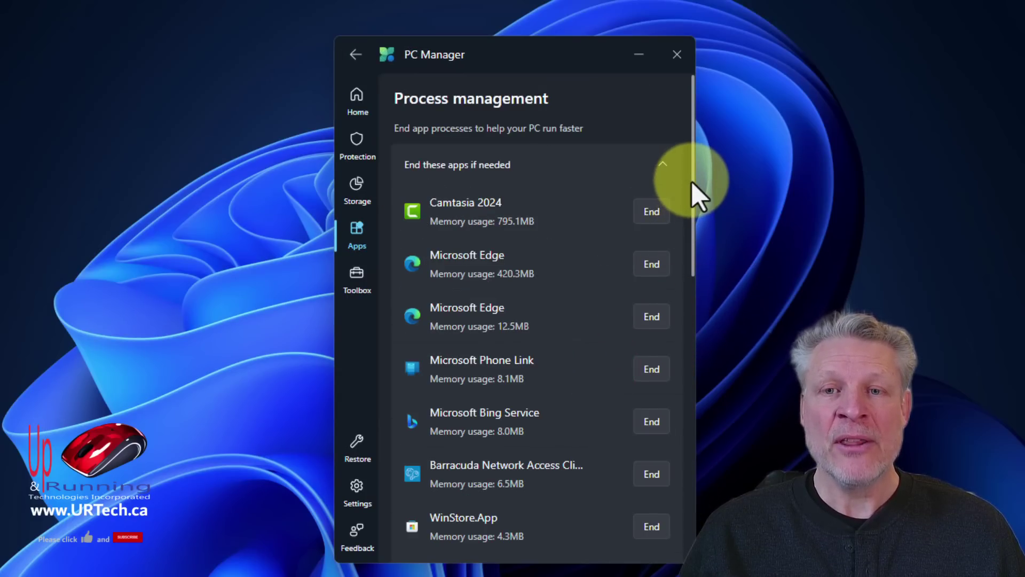
left_click_drag(692, 182, 682, 476)
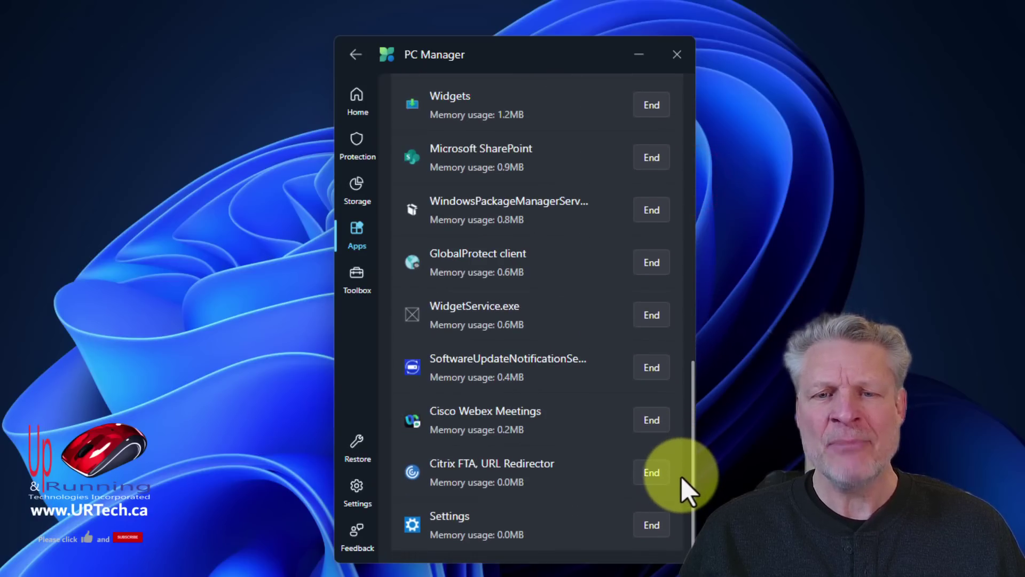
left_click(654, 421)
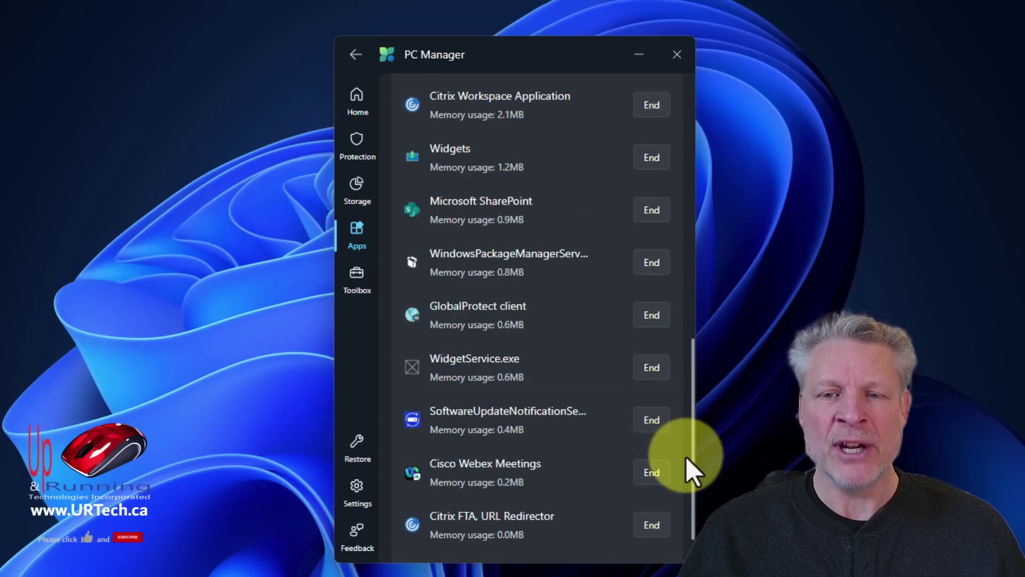
left_click(345, 93)
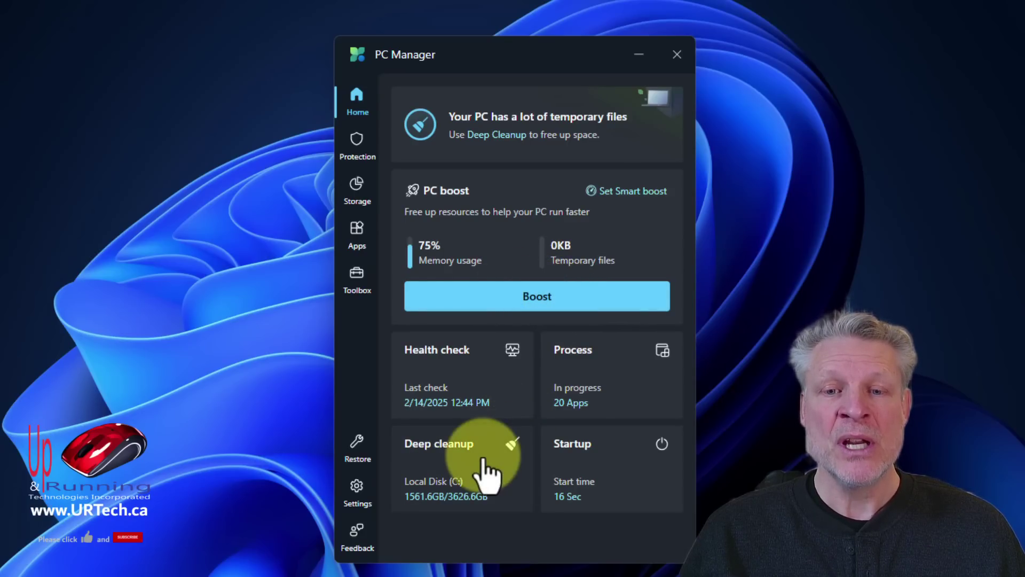
Step: Review which startup apps are enabled, with their recommendations and startup impact, and return to the home page
left_click(609, 467)
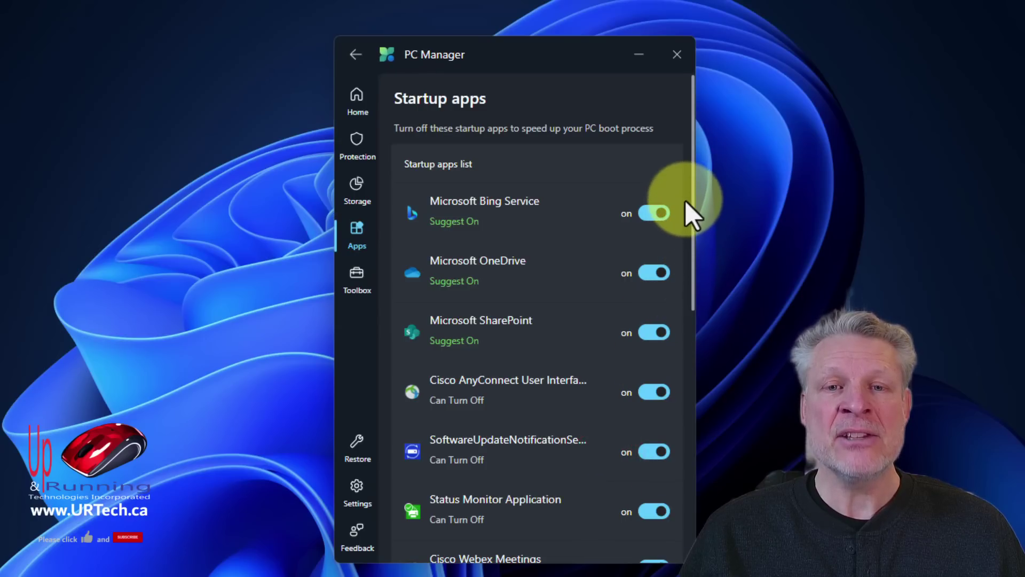
left_click_drag(694, 206, 700, 165)
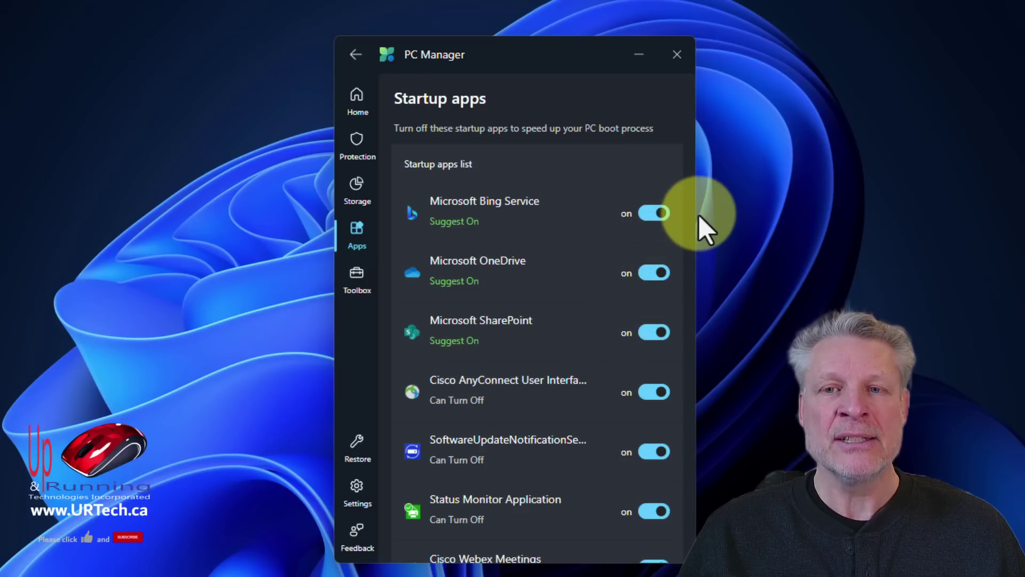
left_click_drag(690, 204, 694, 402)
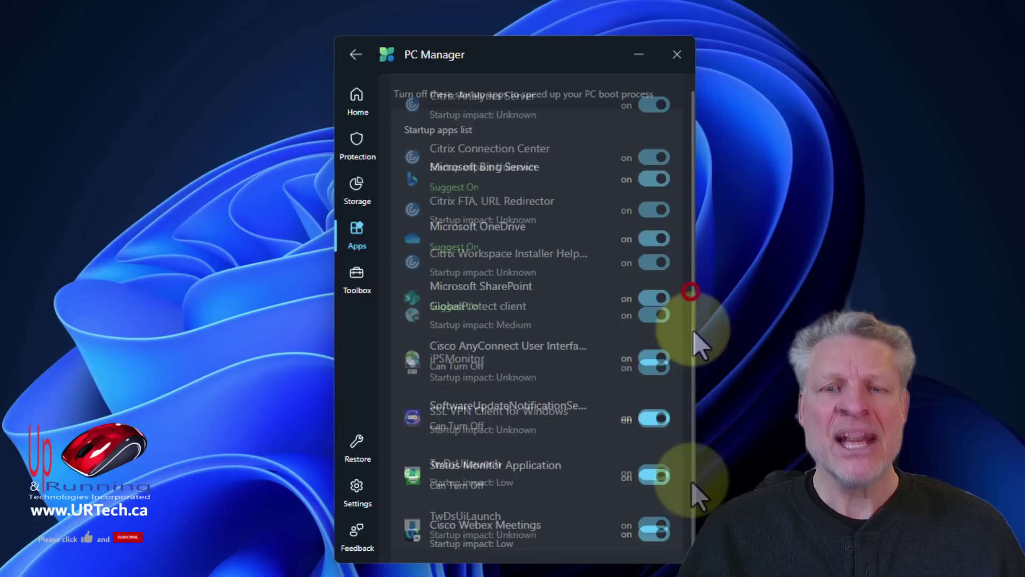
left_click_drag(694, 342, 694, 437)
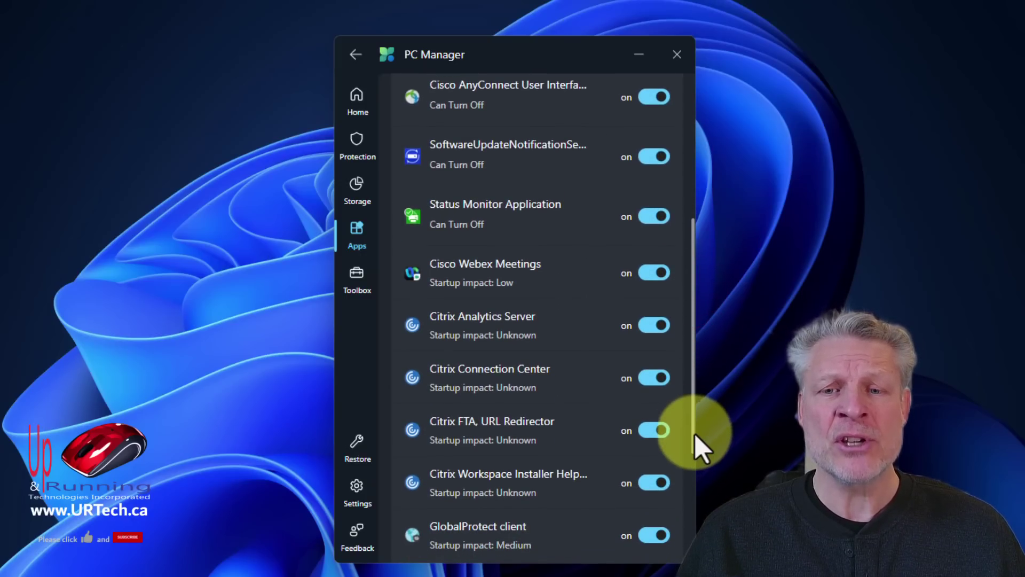
left_click_drag(694, 391, 704, 456)
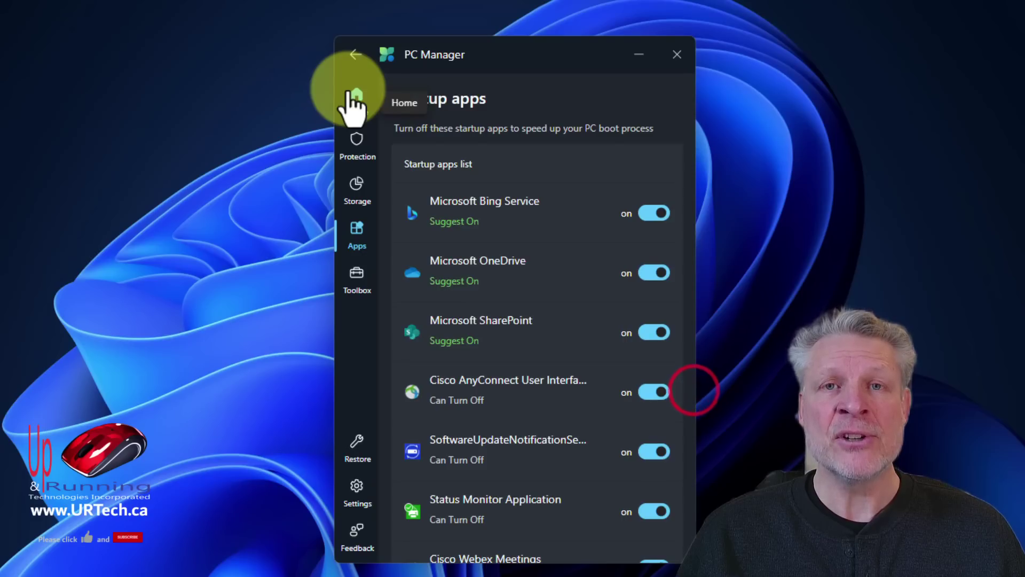
left_click(351, 98)
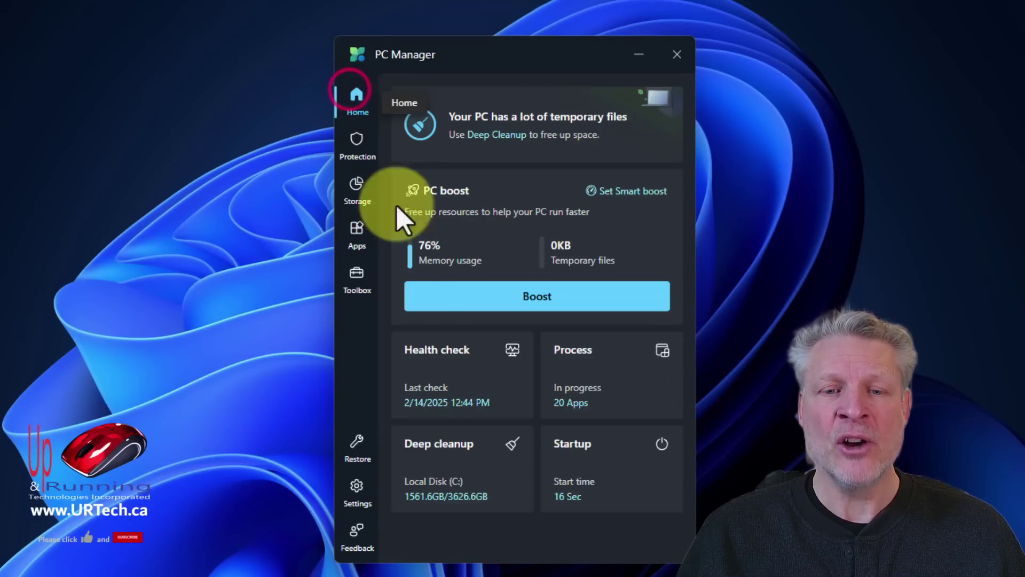
Step: Scan the drive with Deep cleanup and review the recommended system items and application items
left_click(452, 456)
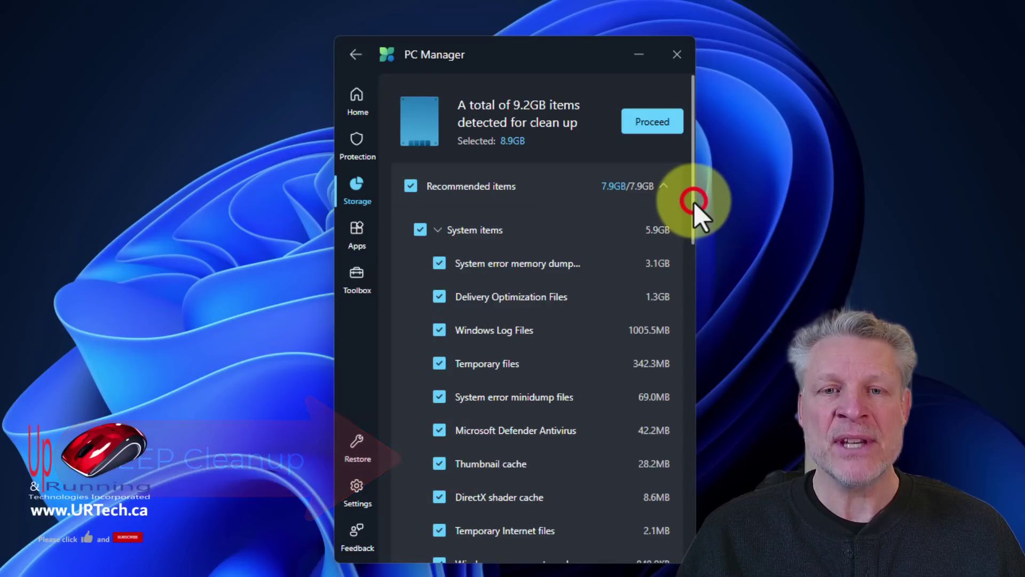
left_click(439, 230)
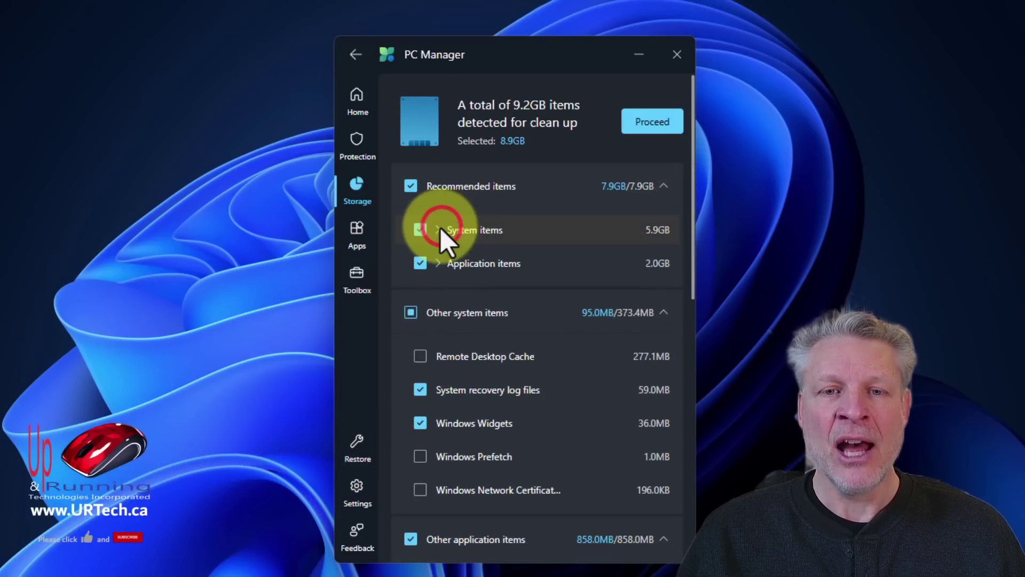
left_click(440, 228)
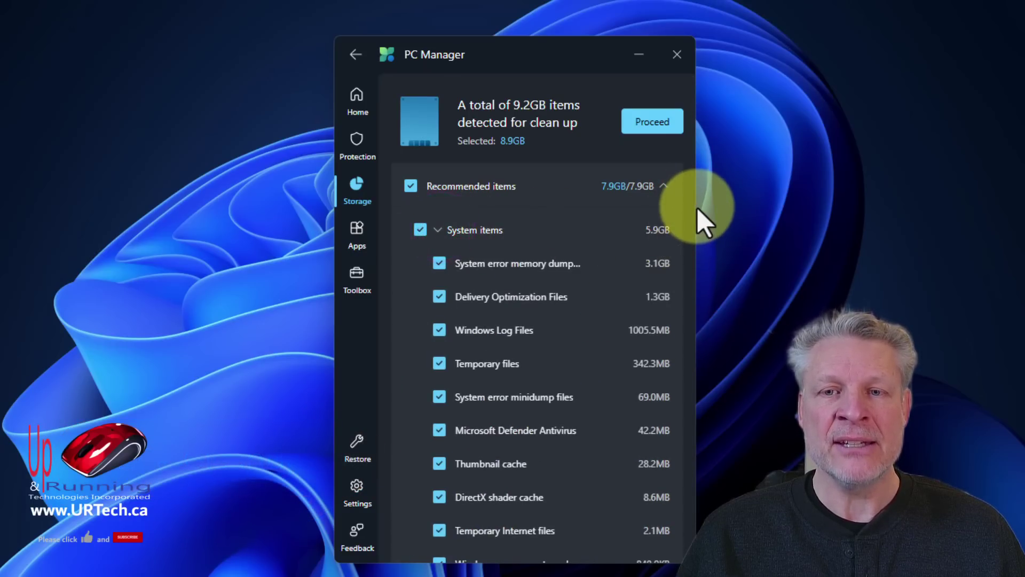
mouse_move(574, 263)
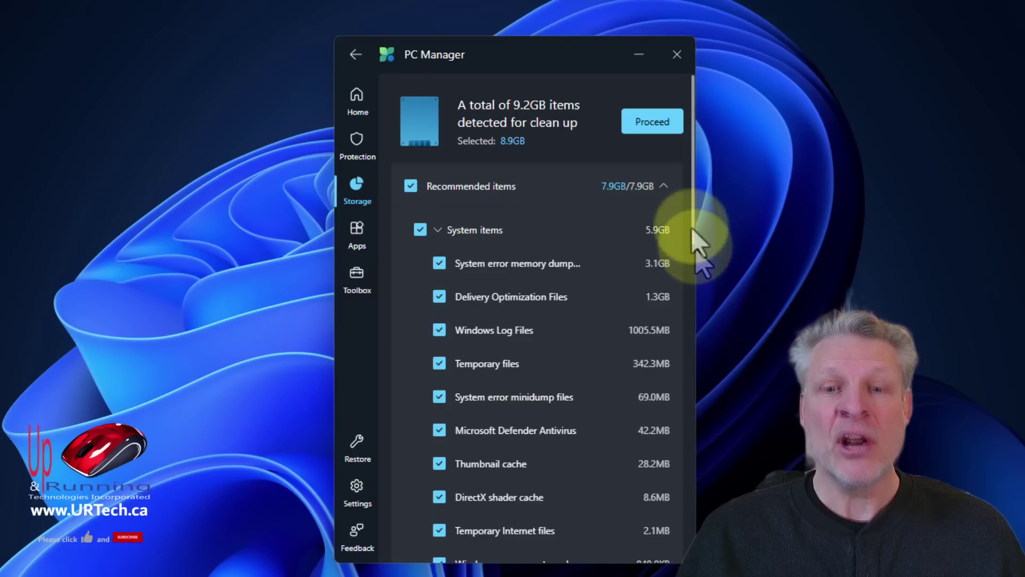
scroll(697, 262, "down", 3)
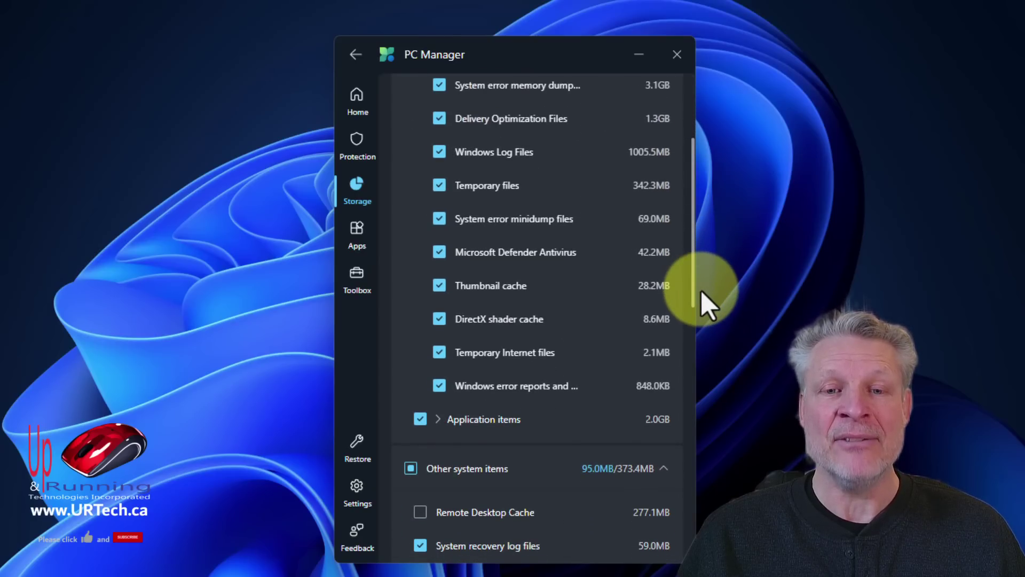
scroll(515, 222, "up", 3)
scroll(676, 219, "down", 7)
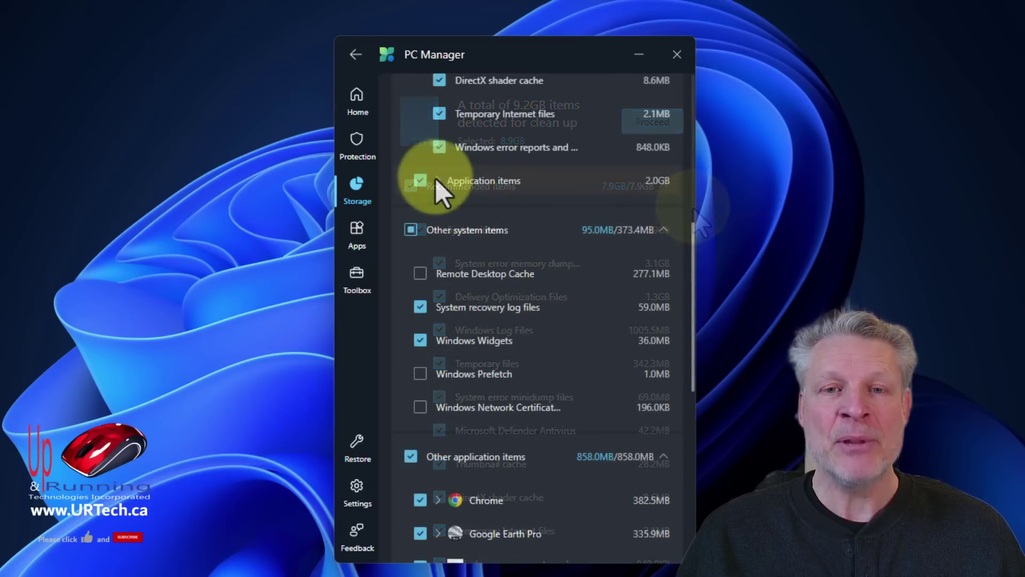
left_click(439, 182)
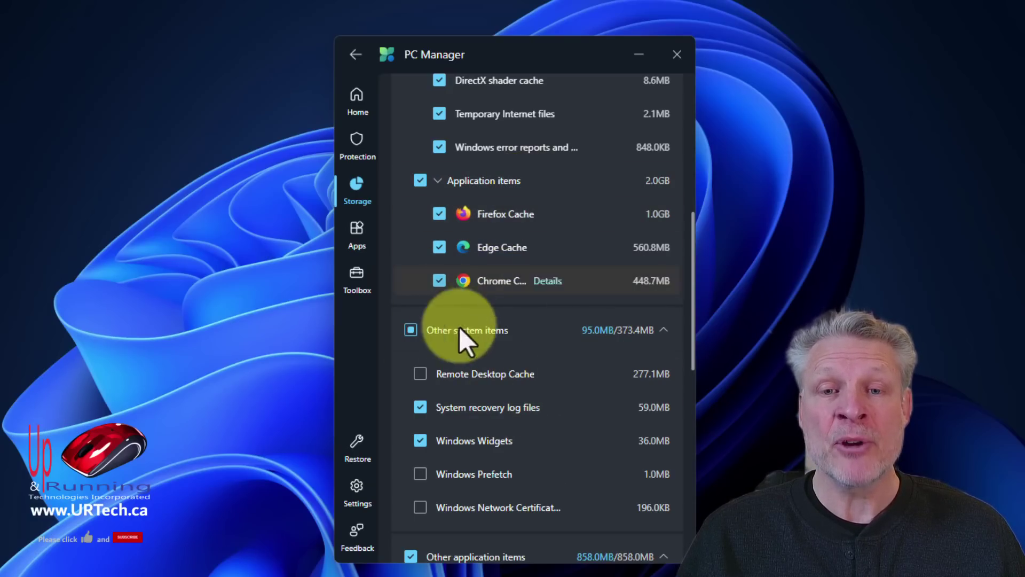
Step: Add Windows Prefetch to the other system items selected for cleanup, keeping Windows Widgets selected, and read the Prefetch description
left_click_drag(692, 256, 696, 339)
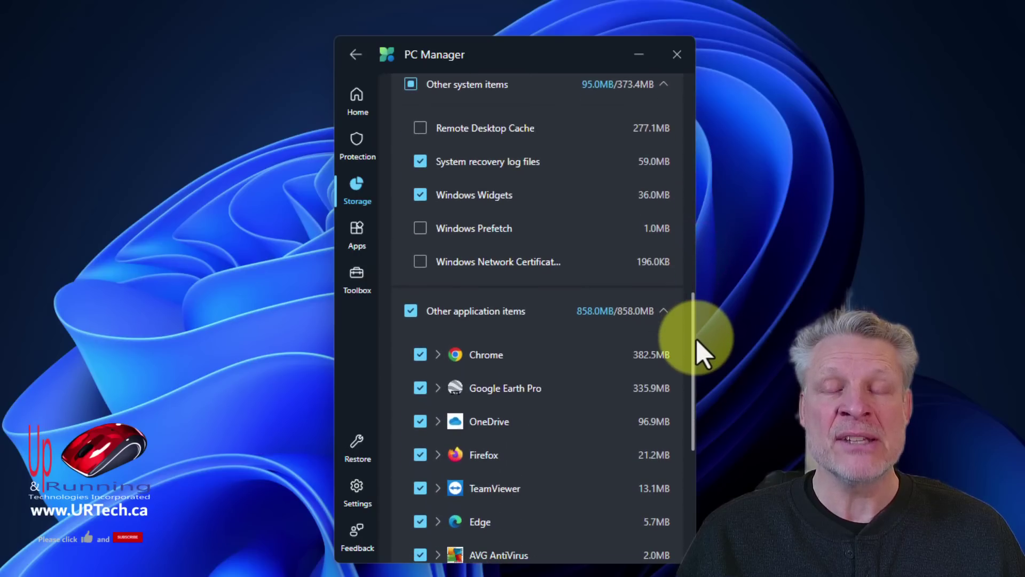
left_click(420, 194)
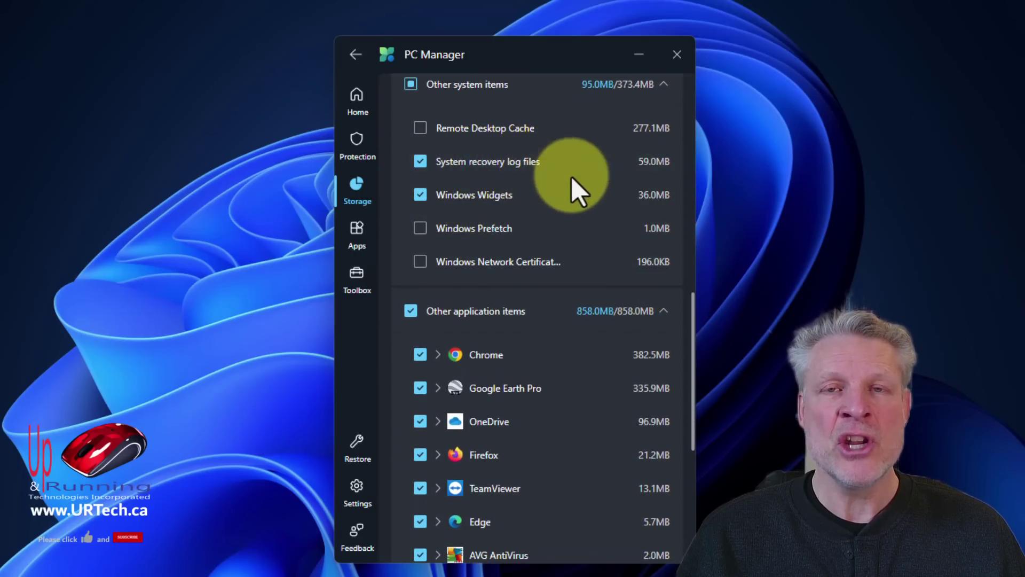
left_click(420, 194)
left_click(420, 195)
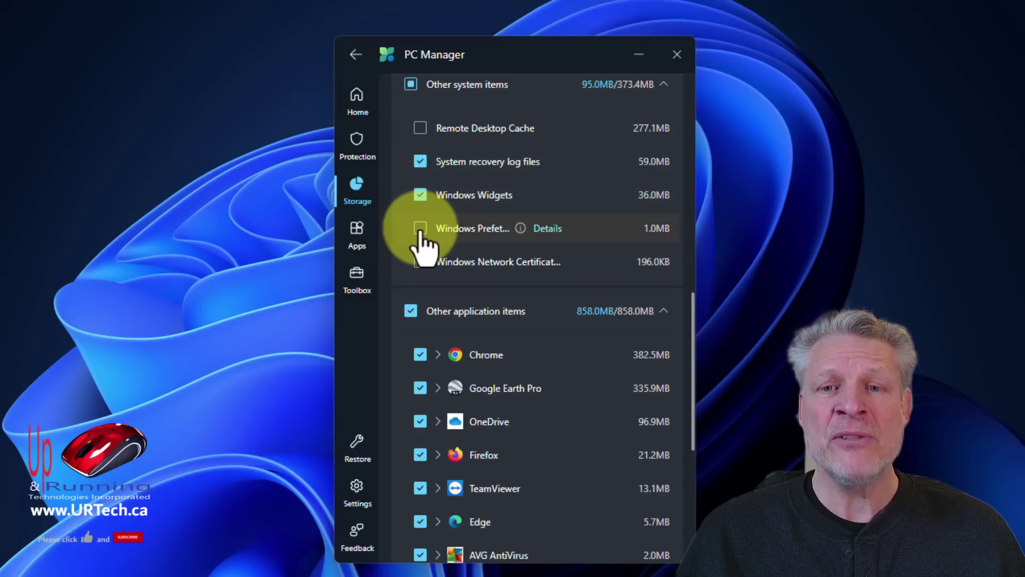
left_click(420, 229)
mouse_move(520, 228)
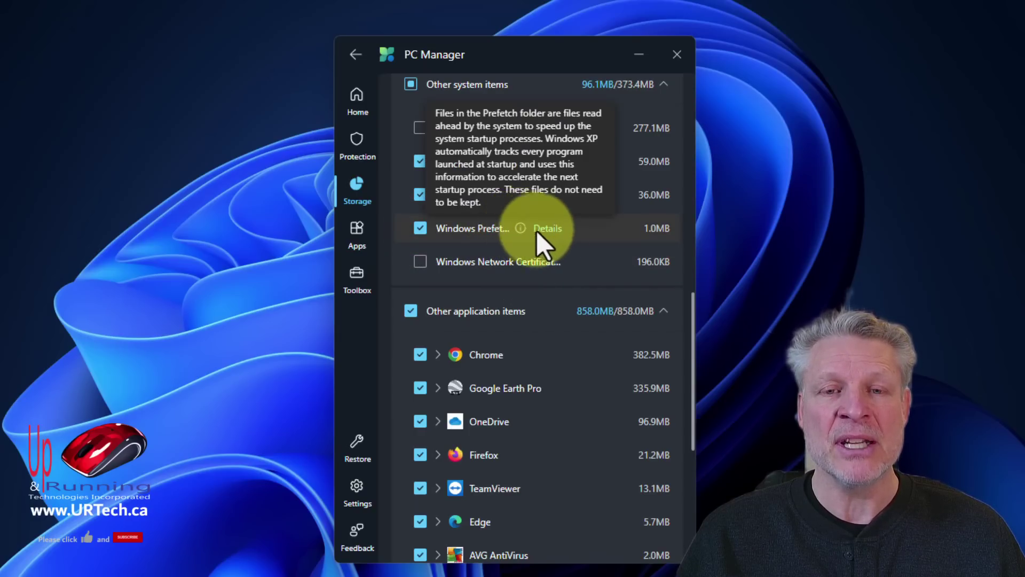
Step: Inspect the cleanup contents of Chrome and Google Earth Pro among the other application items, and collapse both entries
scroll(694, 379, "down", 5)
scroll(696, 411, "up", 1)
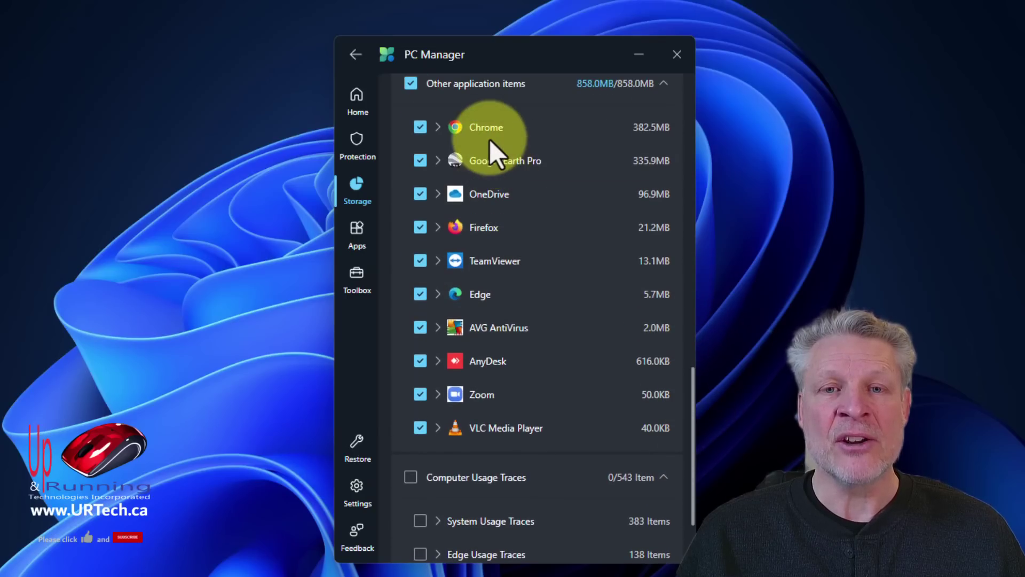
left_click(437, 128)
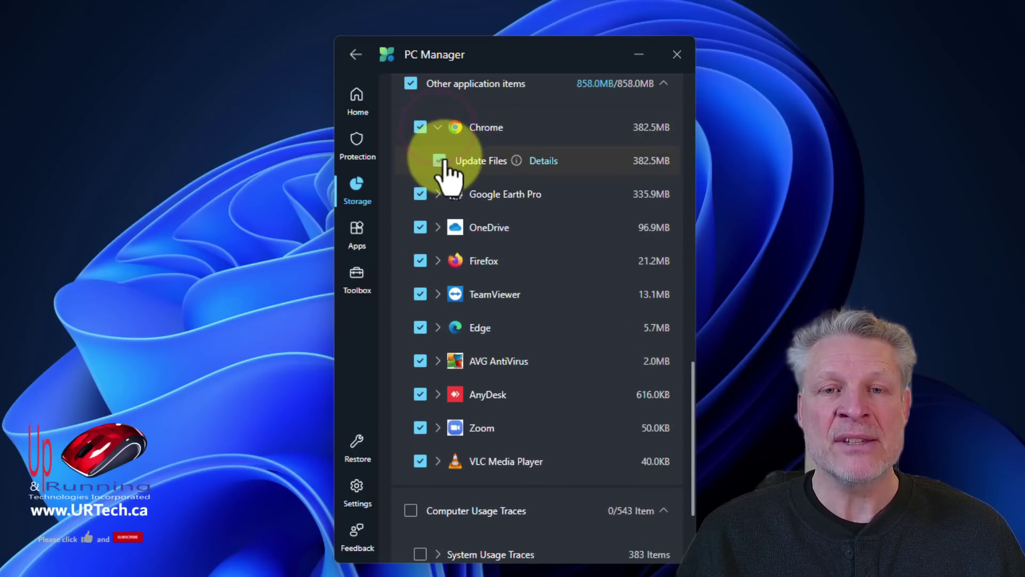
left_click(437, 194)
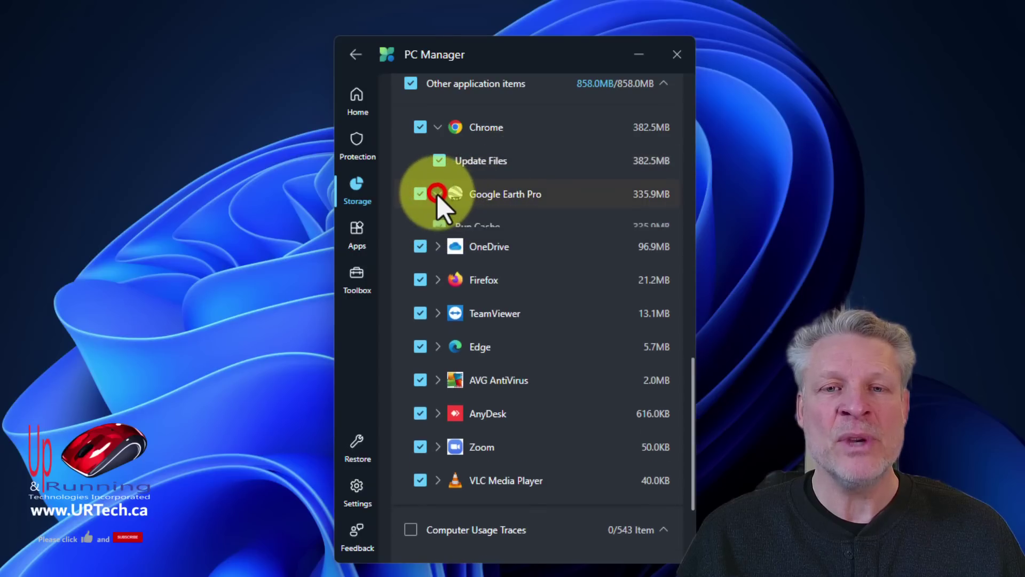
left_click(437, 194)
left_click(436, 128)
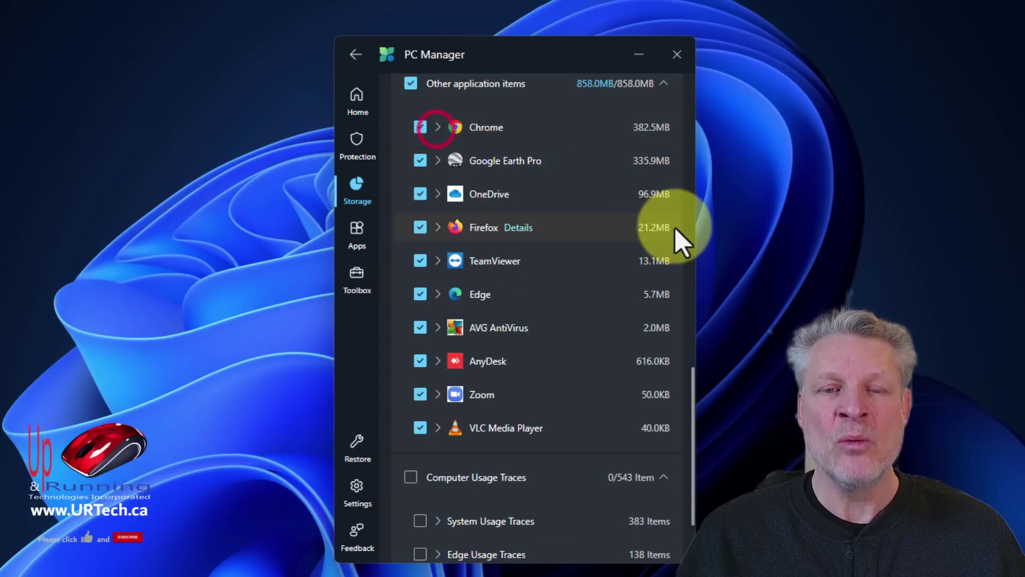
Step: Select all Computer Usage Traces, including the System, Edge and Chrome traces, and the Recycle Bin for deep cleanup
left_click_drag(693, 381, 693, 419)
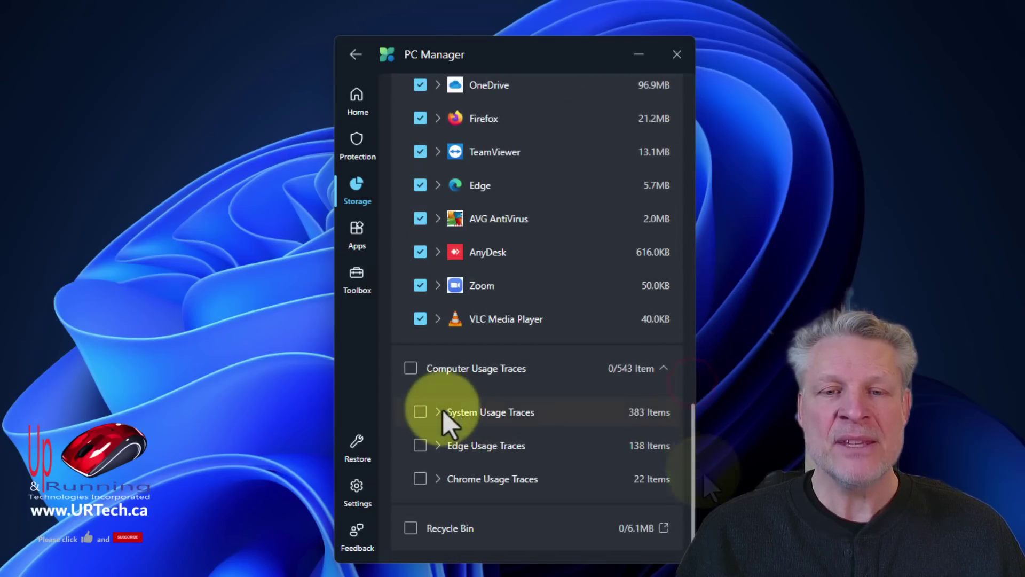
left_click(442, 411)
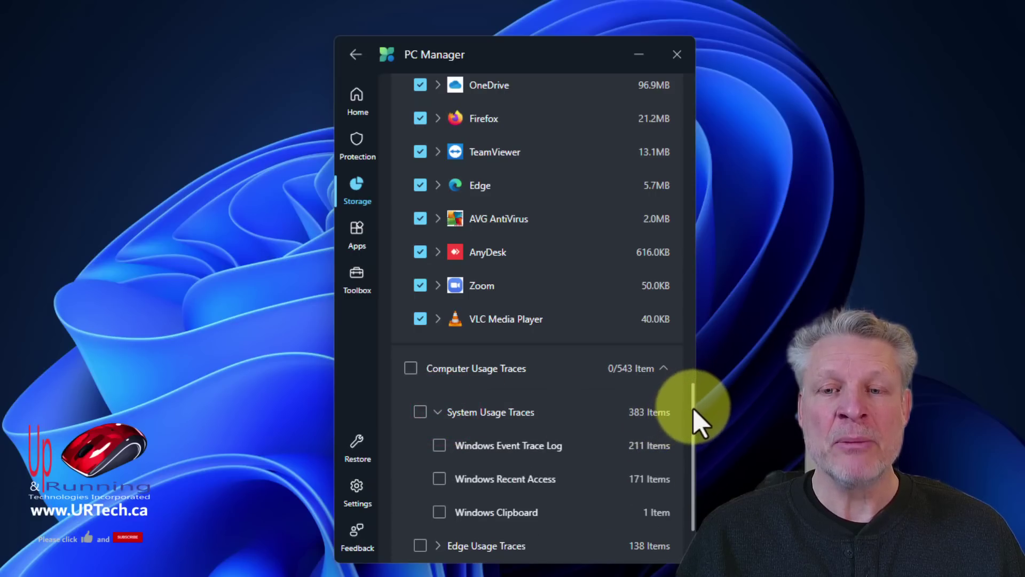
left_click(419, 412)
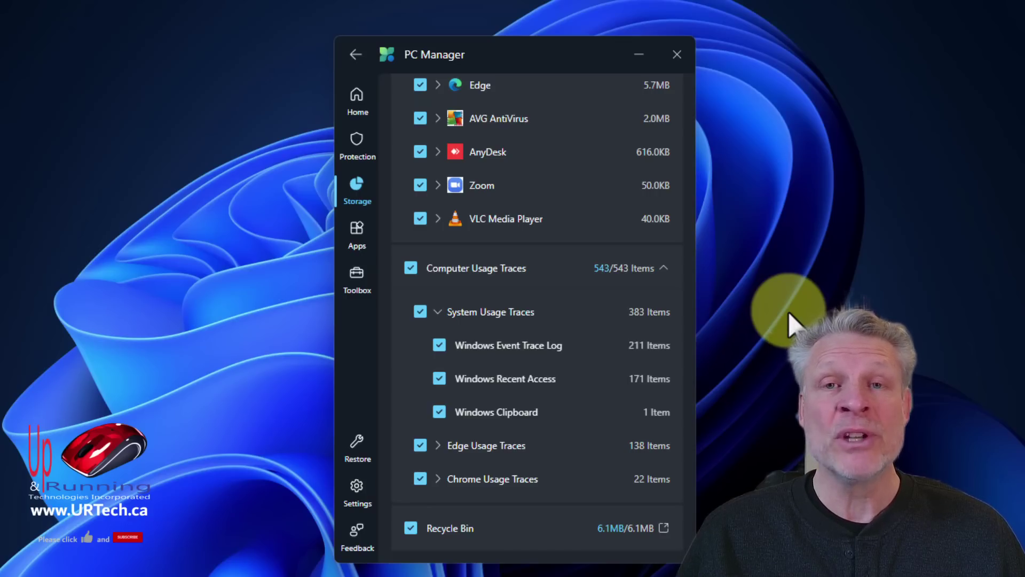
left_click(692, 432)
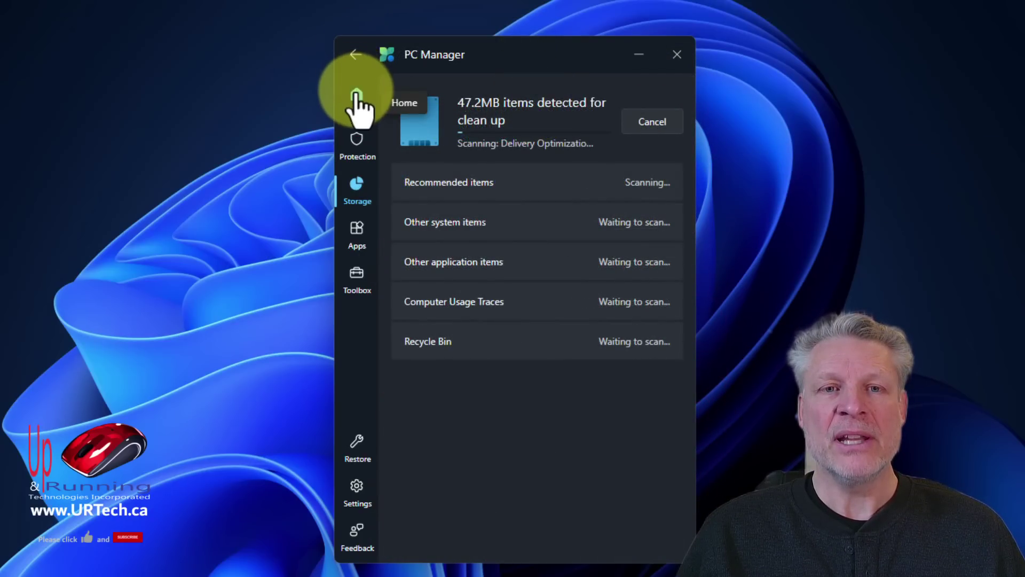
Step: Check Windows update under System protection, review the available quality and virus definition updates, and return to the protection overview
left_click(356, 96)
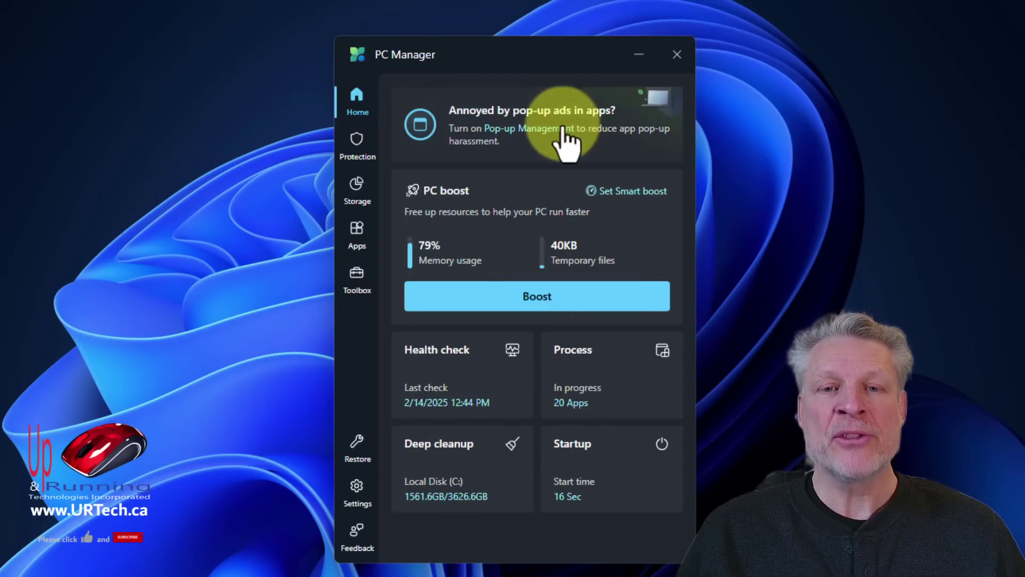
left_click(357, 143)
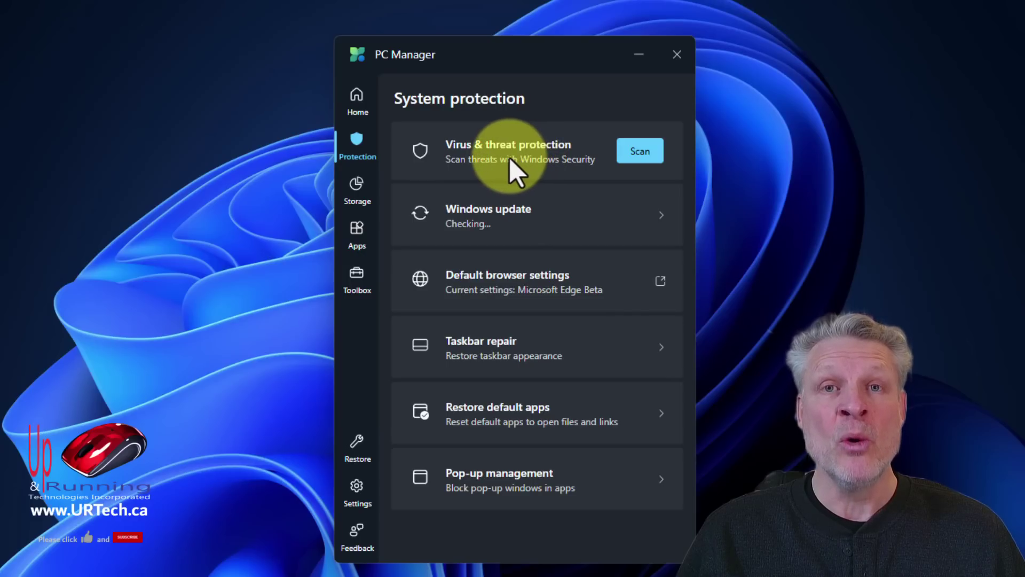
left_click(513, 213)
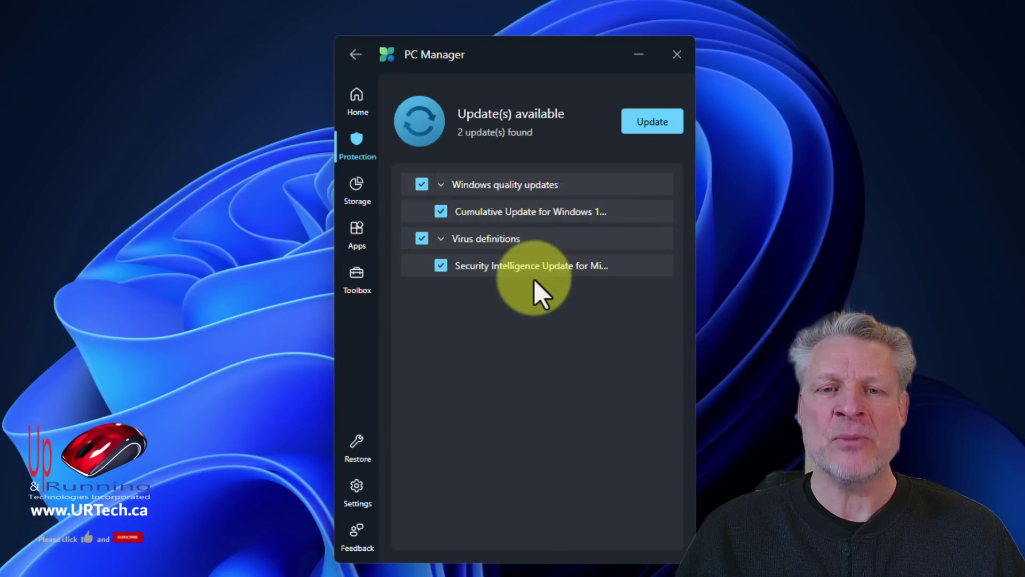
left_click(654, 126)
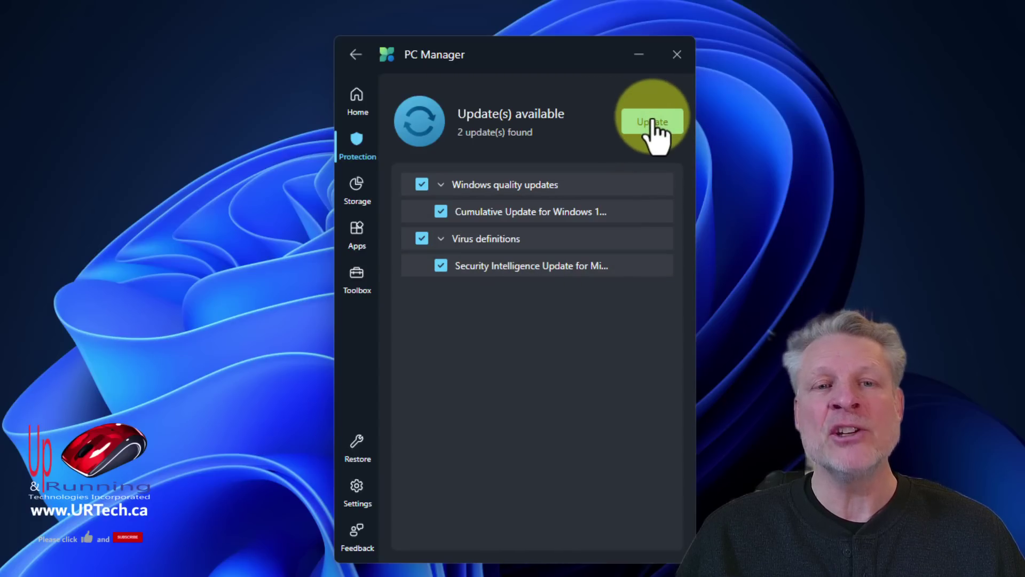
left_click(659, 125)
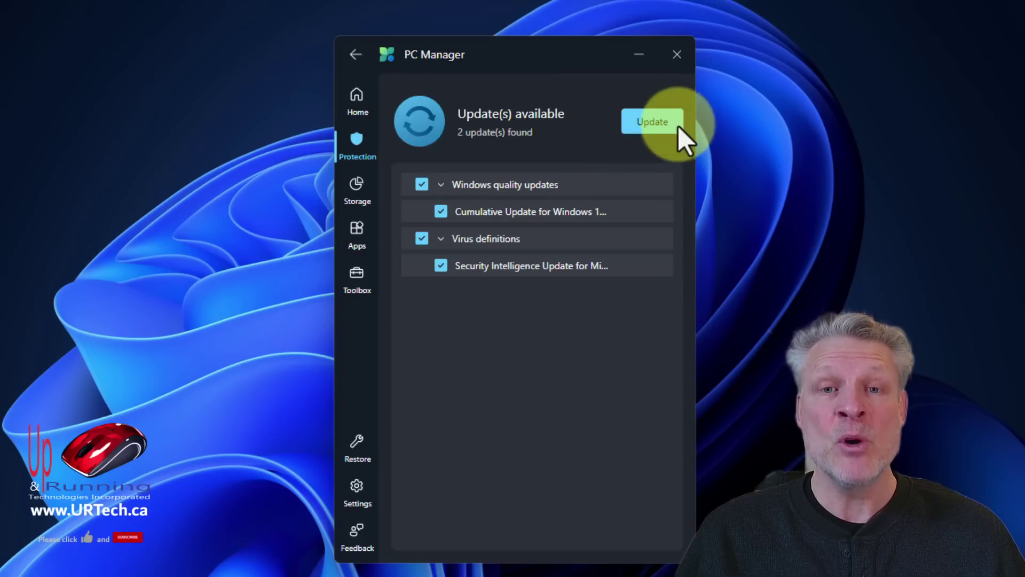
left_click(351, 140)
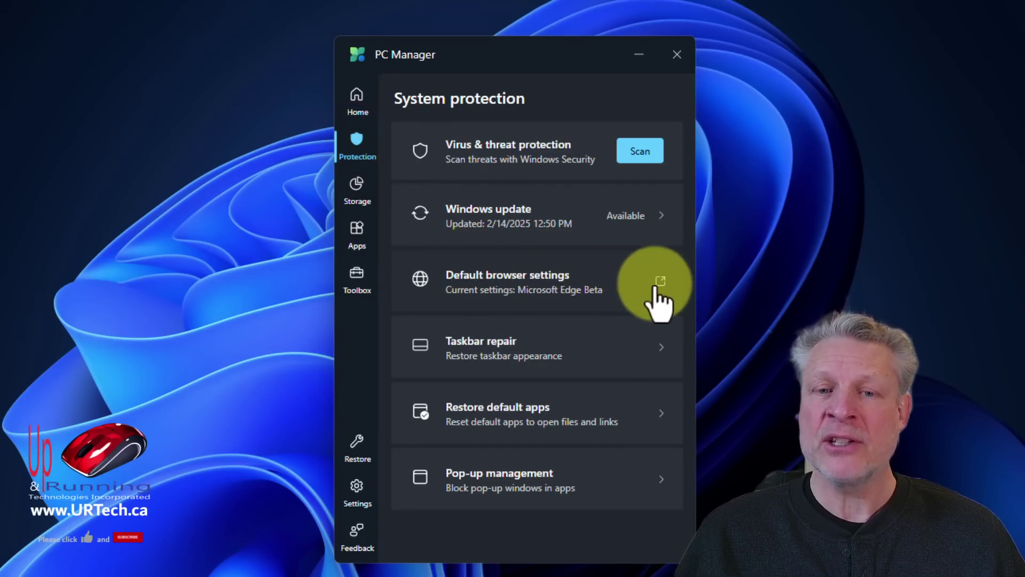
Step: Review the Taskbar repair options and the Restore default apps list, returning to the System protection overview
left_click(545, 351)
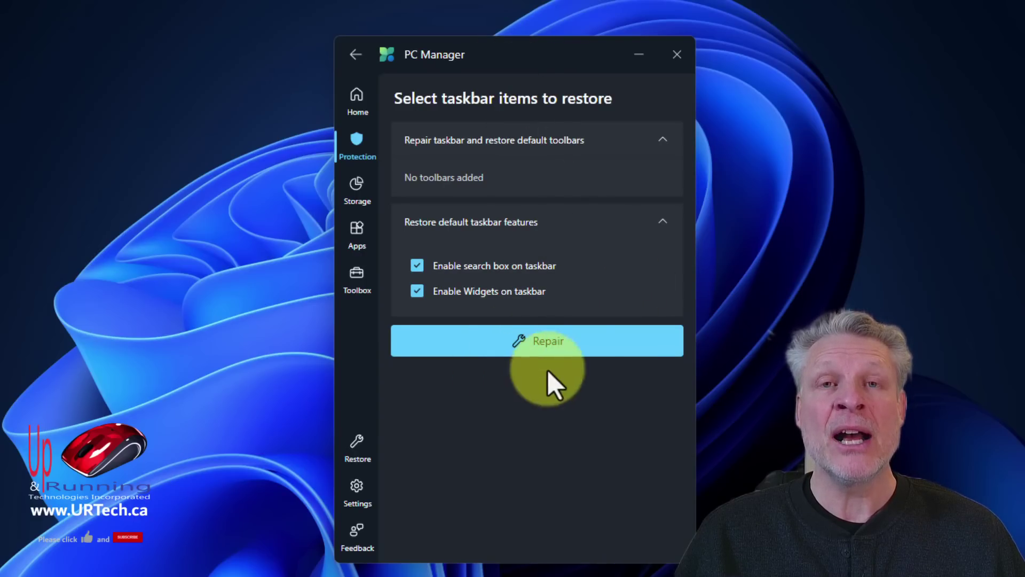
left_click(356, 142)
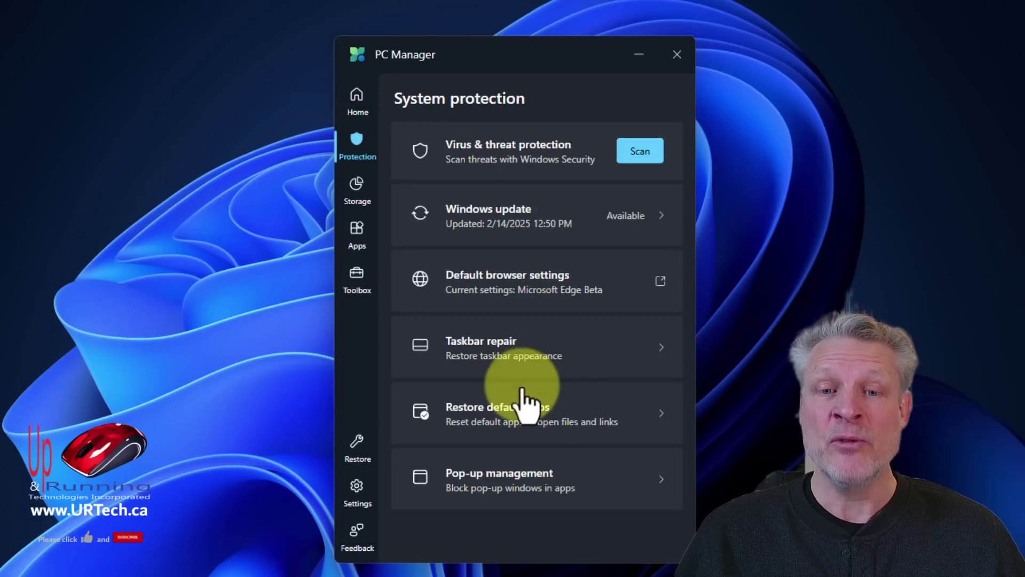
left_click(570, 417)
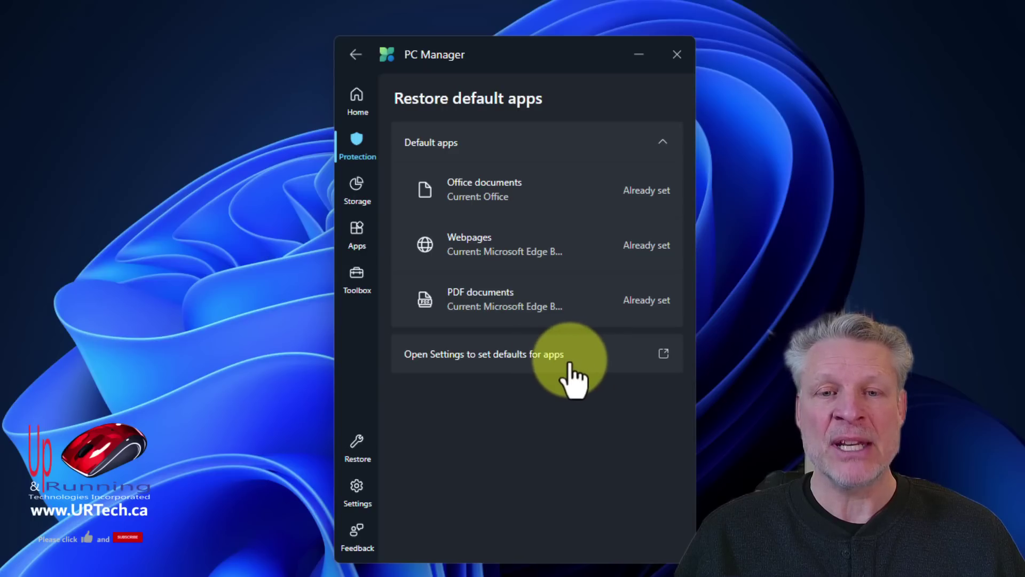
left_click(355, 148)
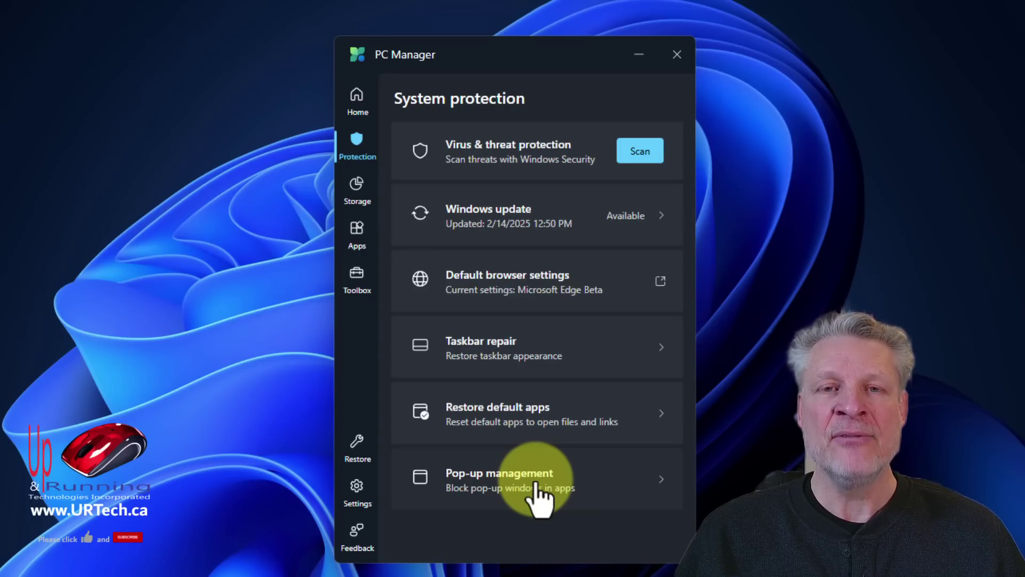
Step: Enable pop-up block in Pop-up management and turn off the Process advertising pop-up entry among the detected pop-ups
left_click(536, 483)
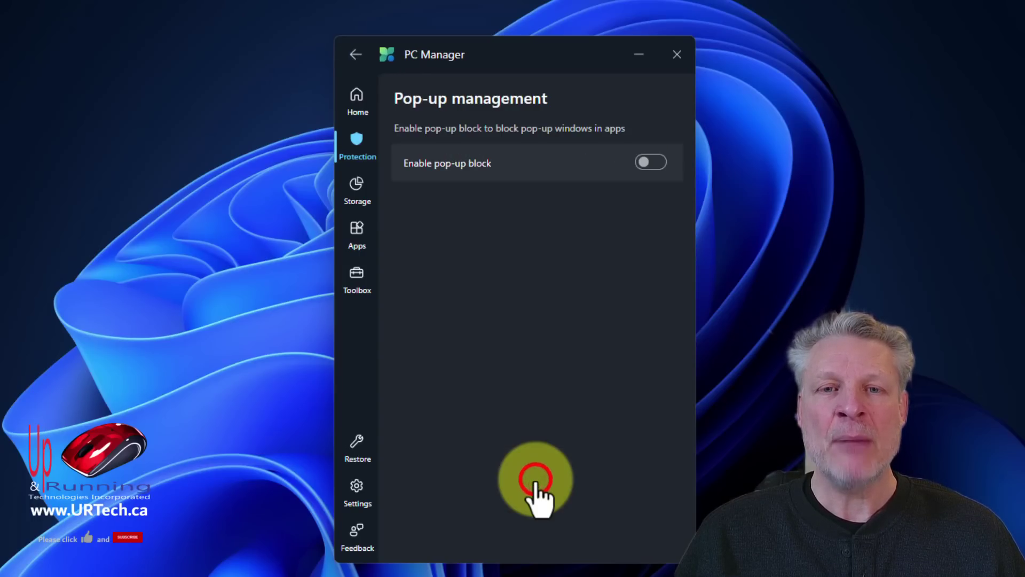
left_click(655, 162)
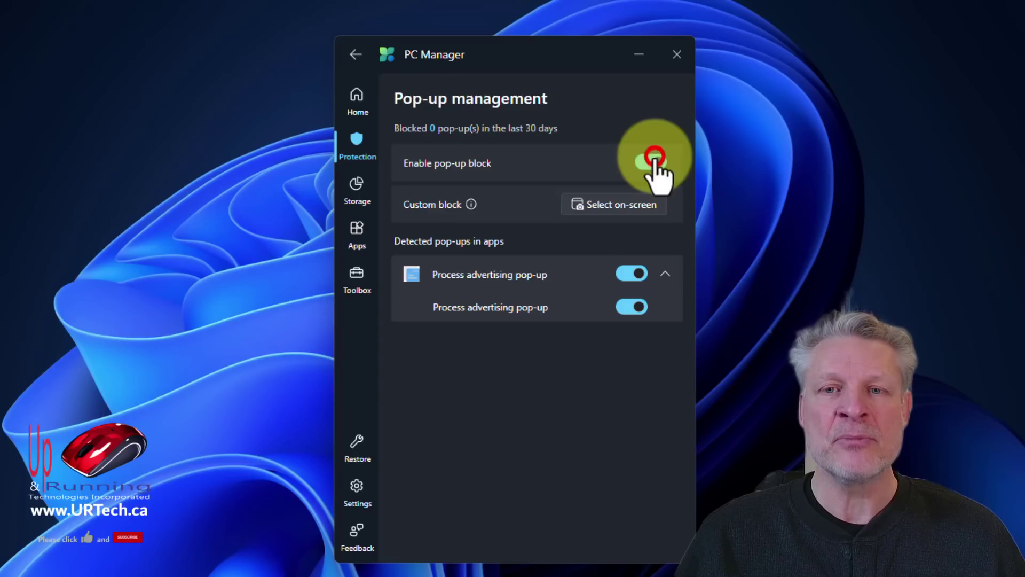
left_click(628, 273)
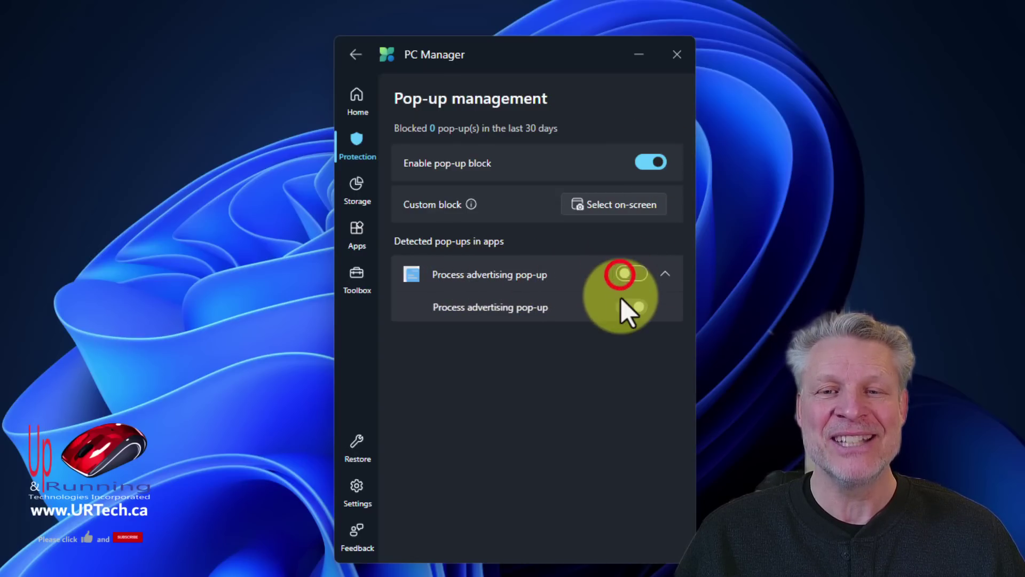
Step: Start an on-screen selection for Custom block and join the Microsoft PC Manager Pop-up Plan
left_click(629, 207)
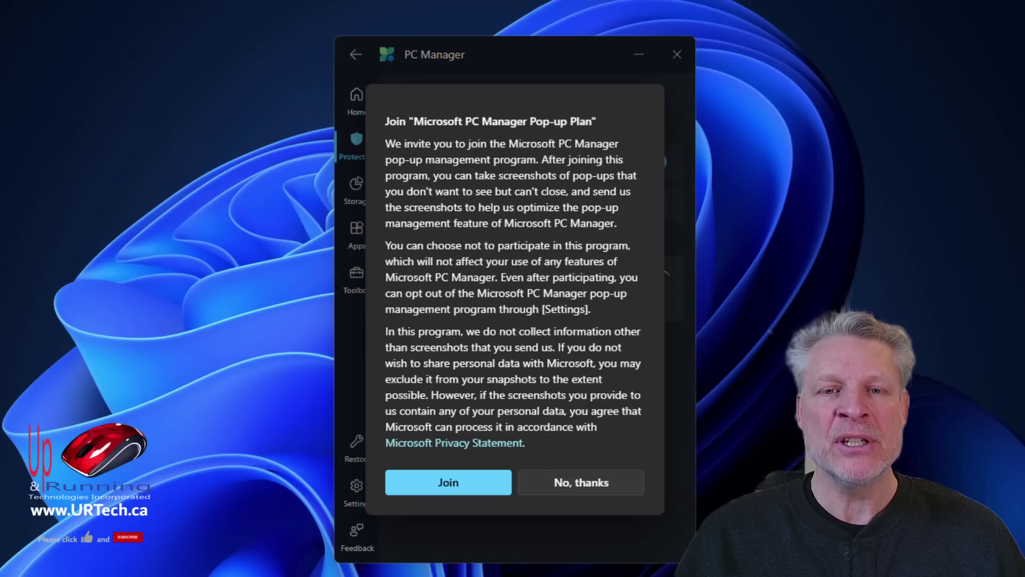
left_click(459, 483)
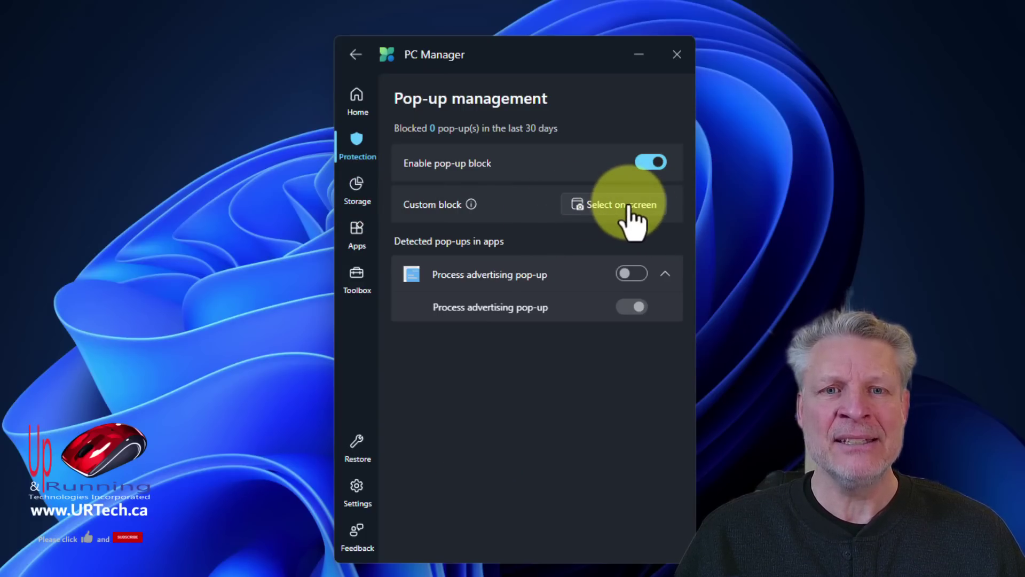
Step: Scan for large files from Storage management, stop the scan early, browse the files found so far, and close the results
left_click(356, 189)
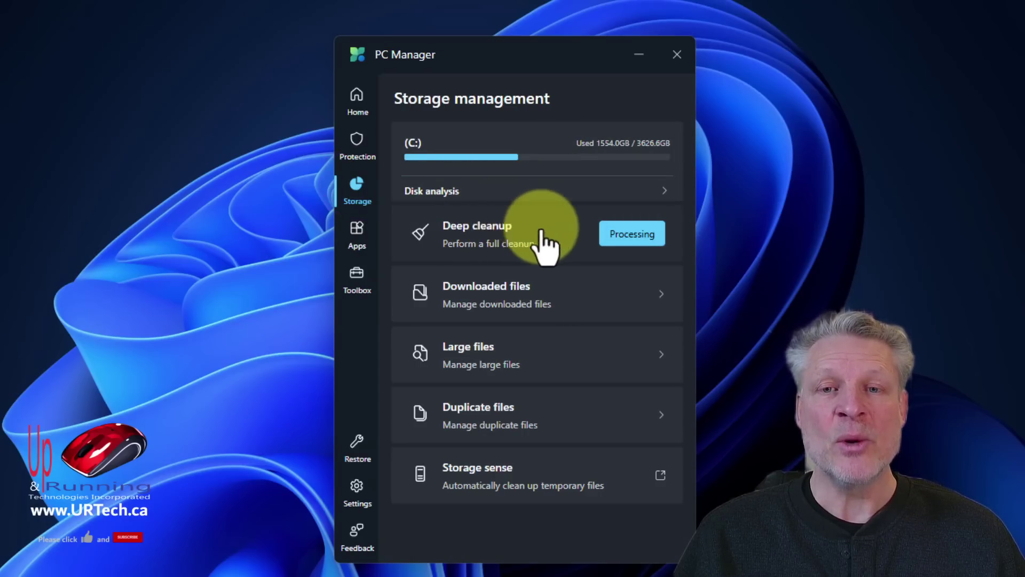
left_click(499, 358)
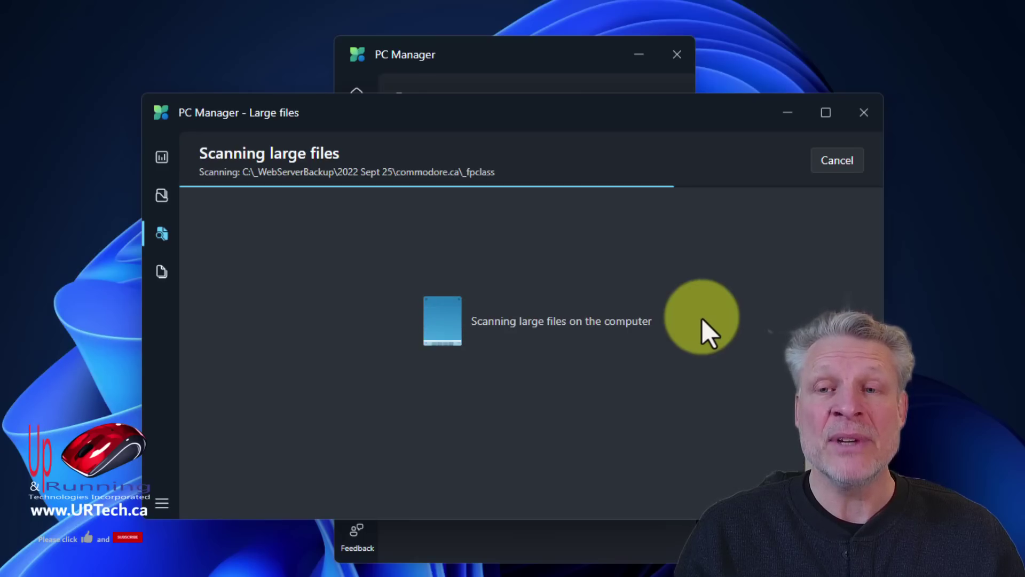
left_click(847, 159)
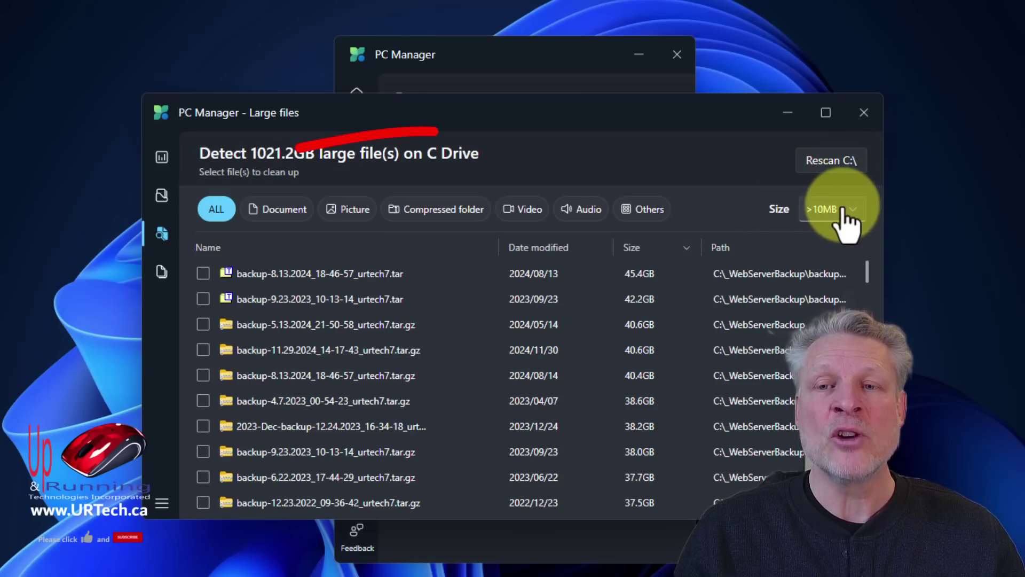
left_click_drag(867, 272, 871, 443)
left_click(864, 112)
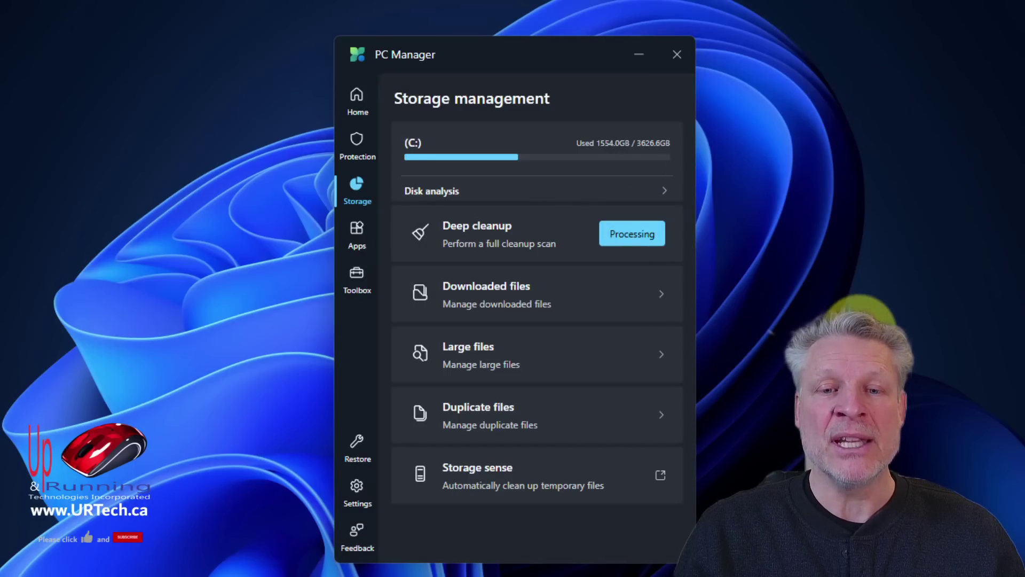
Step: Run a duplicate files scan, stop it early to check the Compressed folder and Video categories, and open Storage sense
left_click(510, 419)
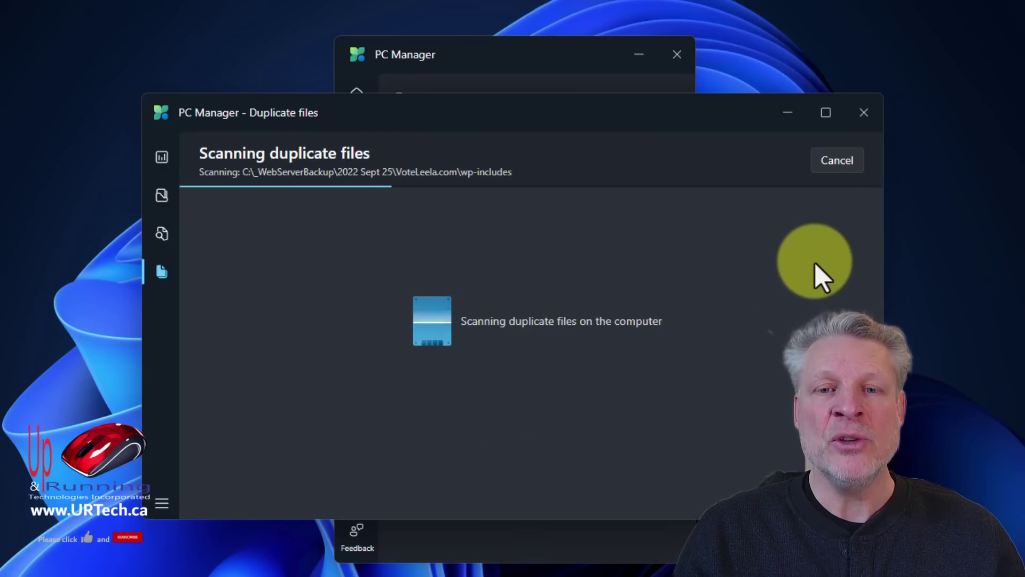
left_click(839, 160)
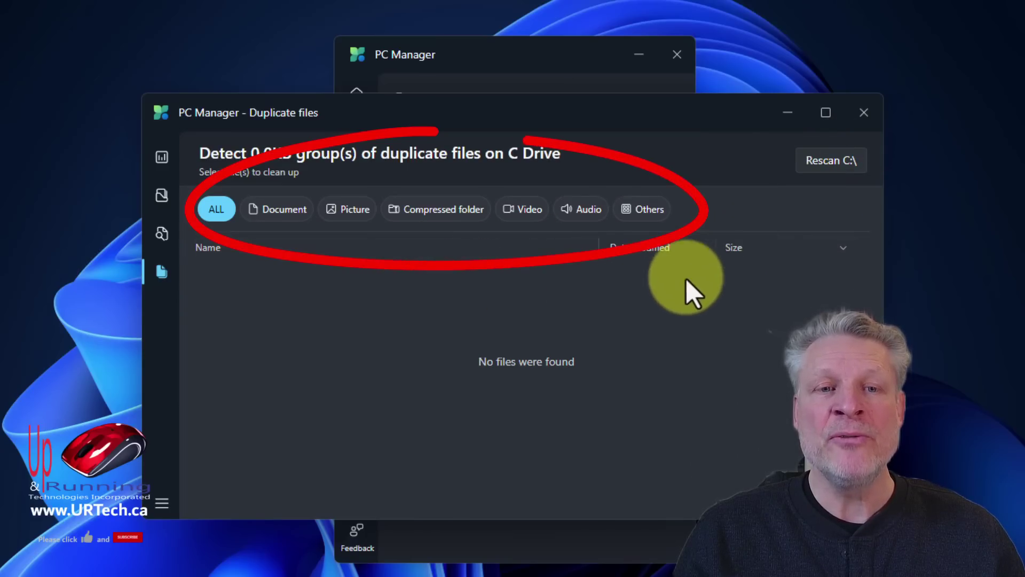
left_click(431, 211)
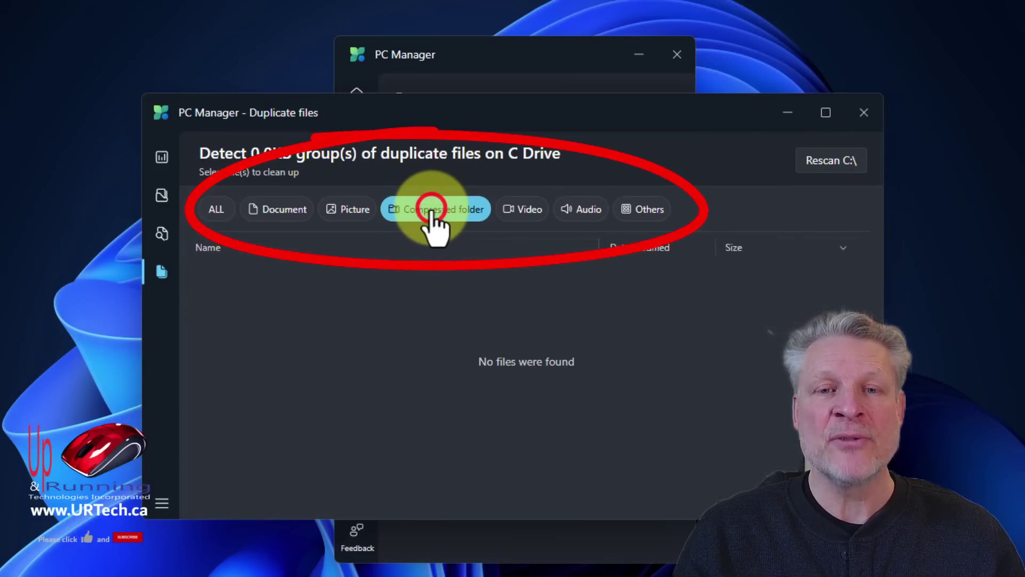
left_click(523, 209)
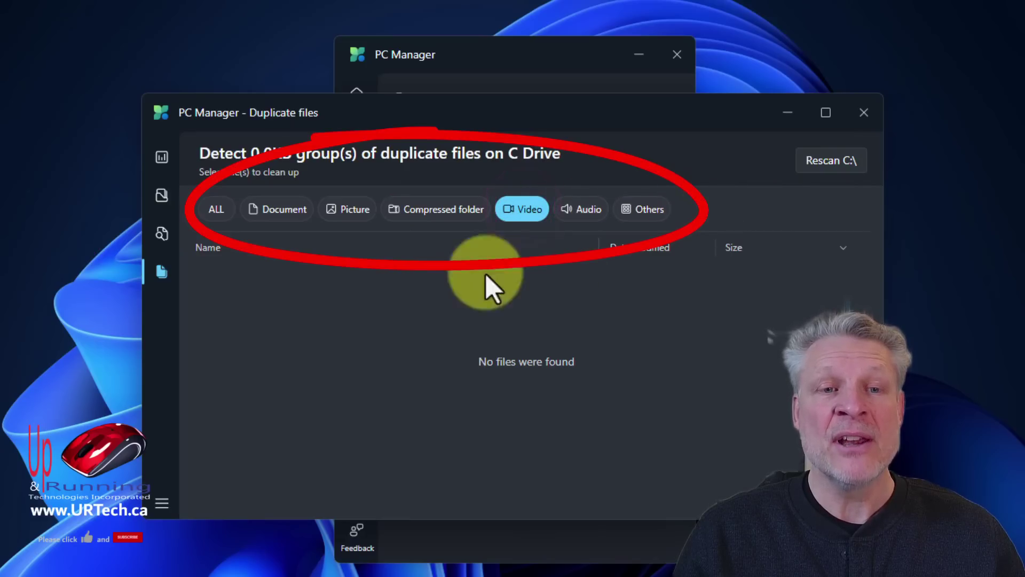
left_click(867, 120)
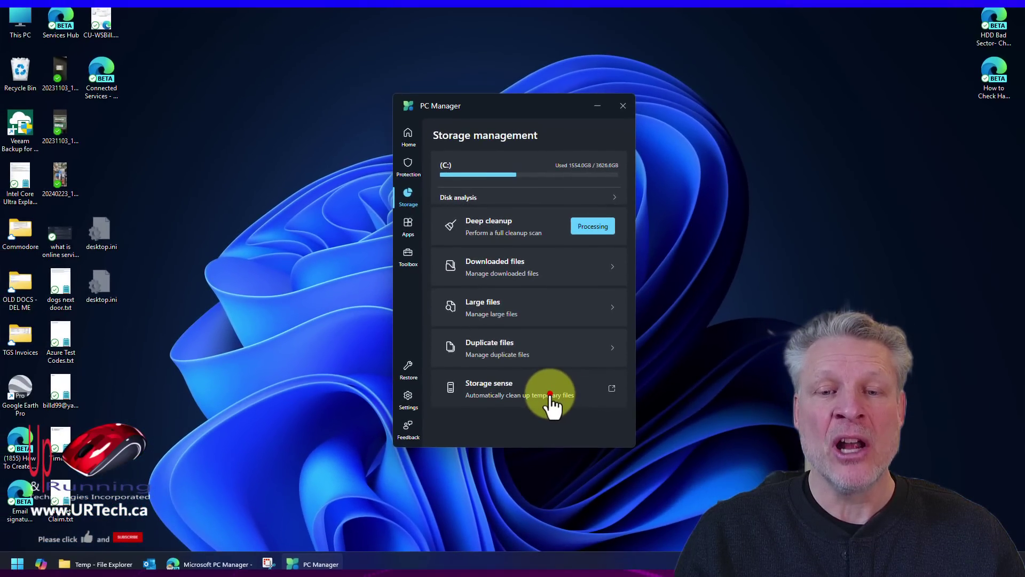
left_click(550, 395)
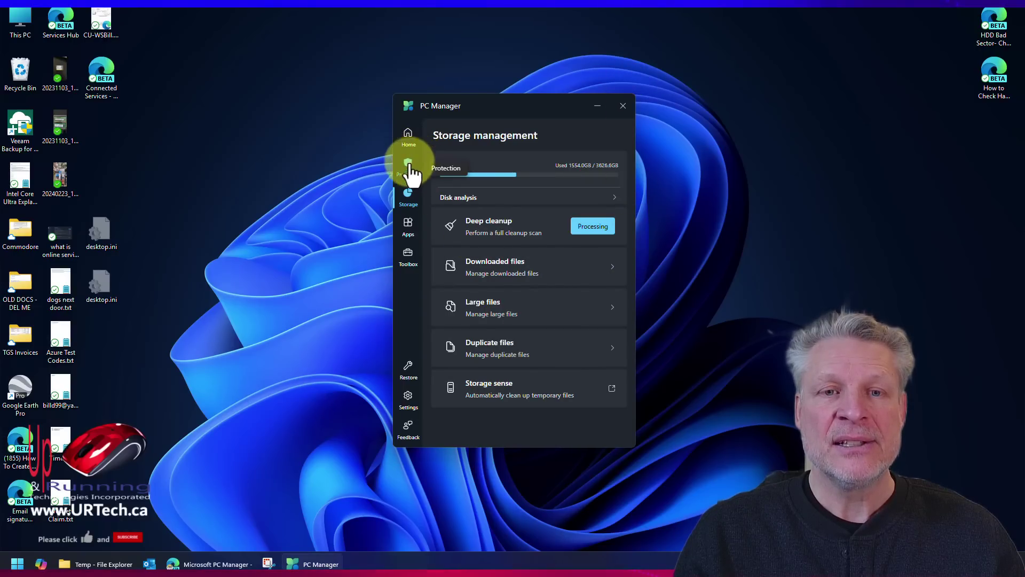
Step: End the Cisco Webex Meetings process in the Process management list of App management
left_click(410, 233)
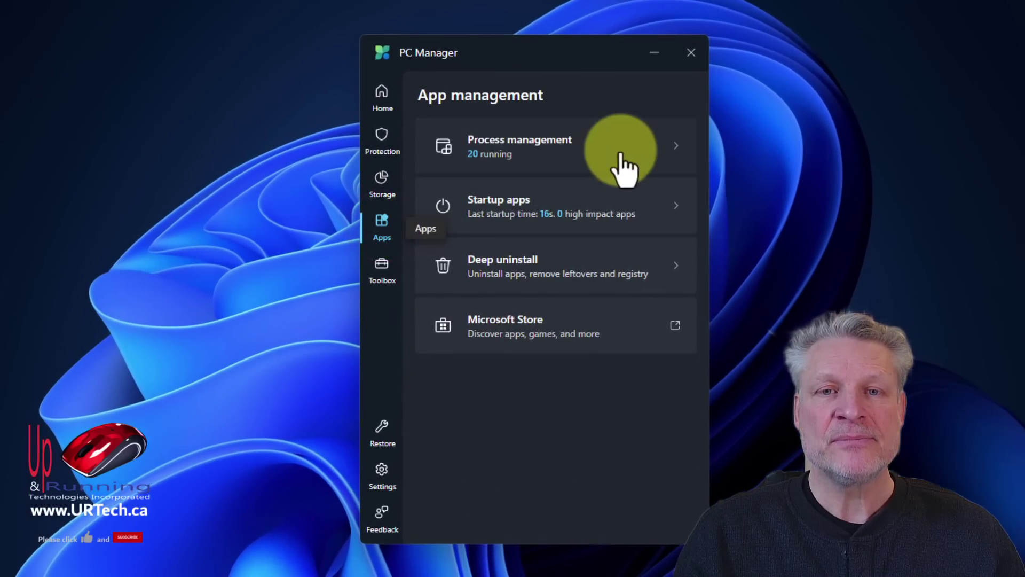
left_click(629, 140)
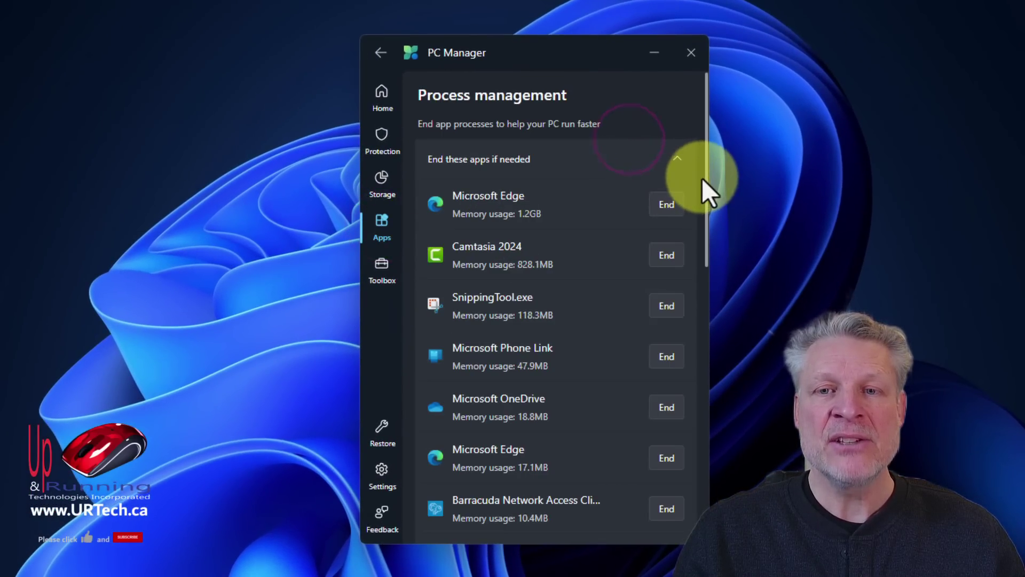
left_click_drag(706, 168, 704, 506)
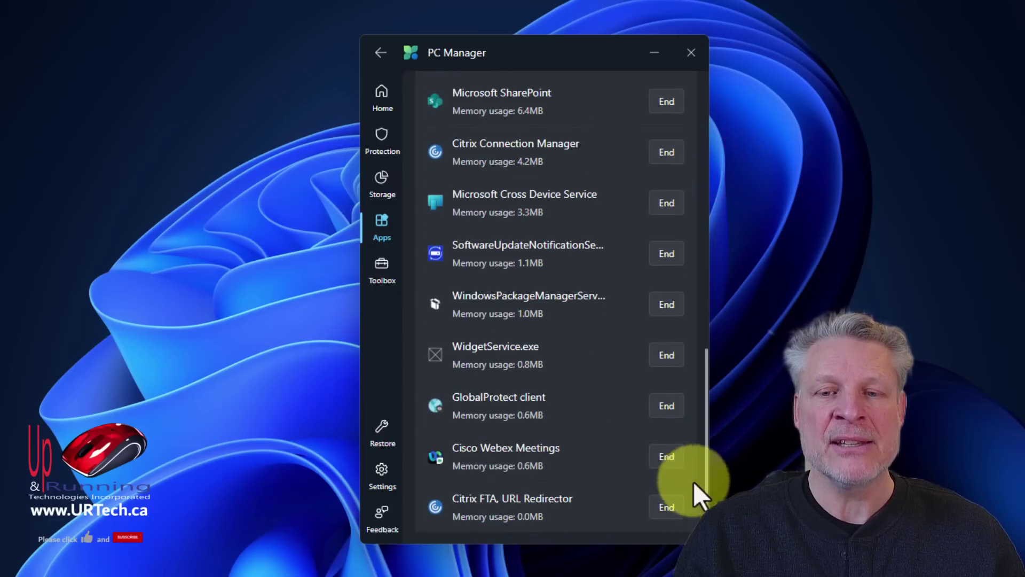
left_click(665, 457)
Step: View the Startup apps list and the installed apps offered for Deep uninstall in App management
left_click(489, 331)
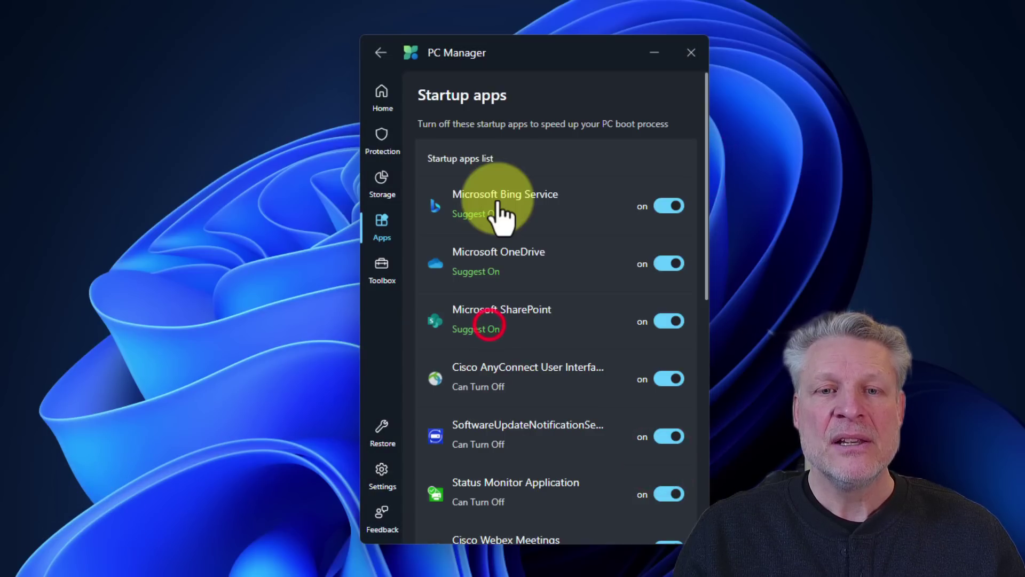
left_click(380, 229)
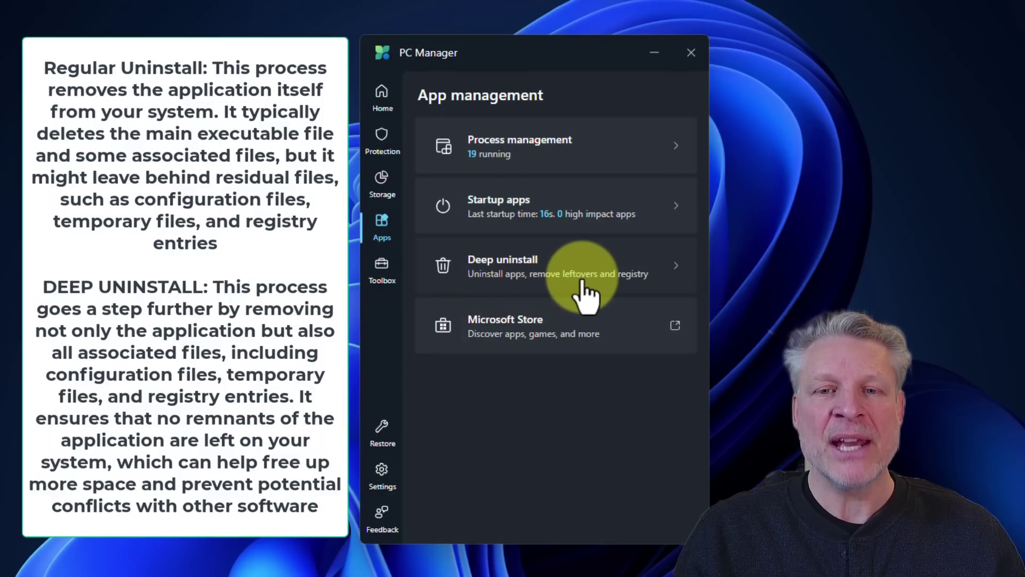
left_click(613, 275)
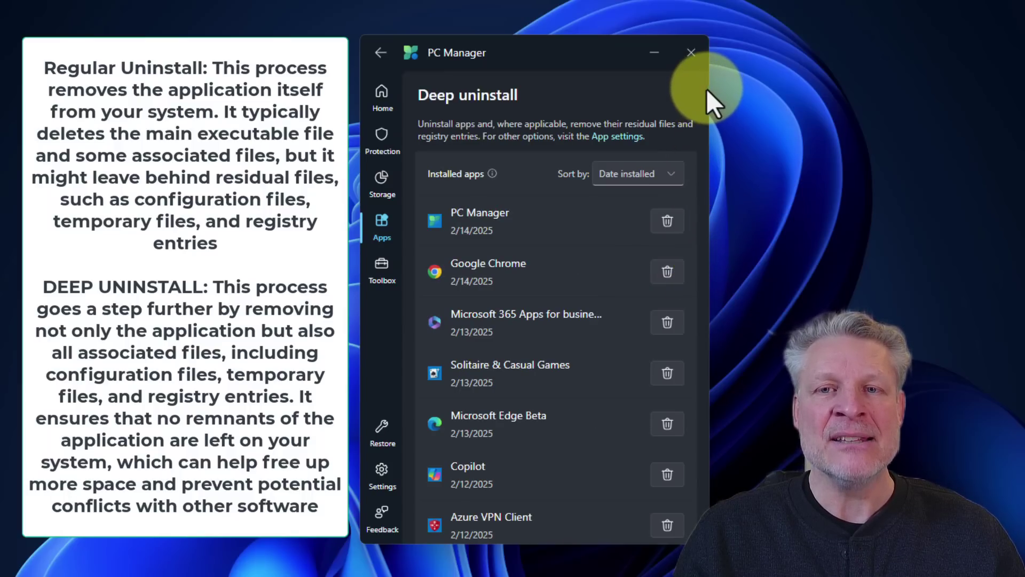
Step: Leave Deep uninstall for the Toolbox, show the toolbar on the desktop, and position it just above the PC Manager window
left_click_drag(705, 89, 709, 171)
left_click(383, 230)
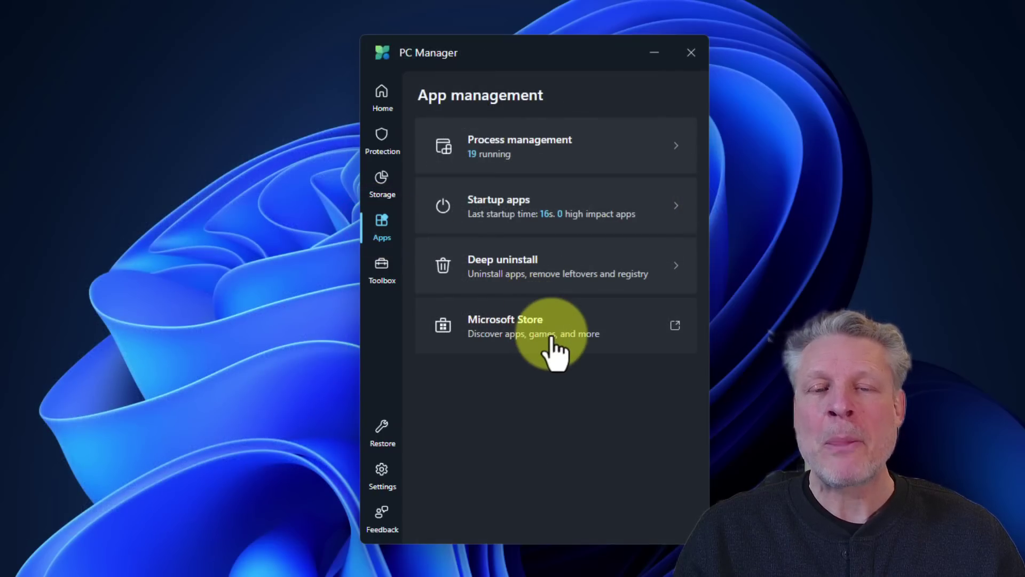
left_click(383, 270)
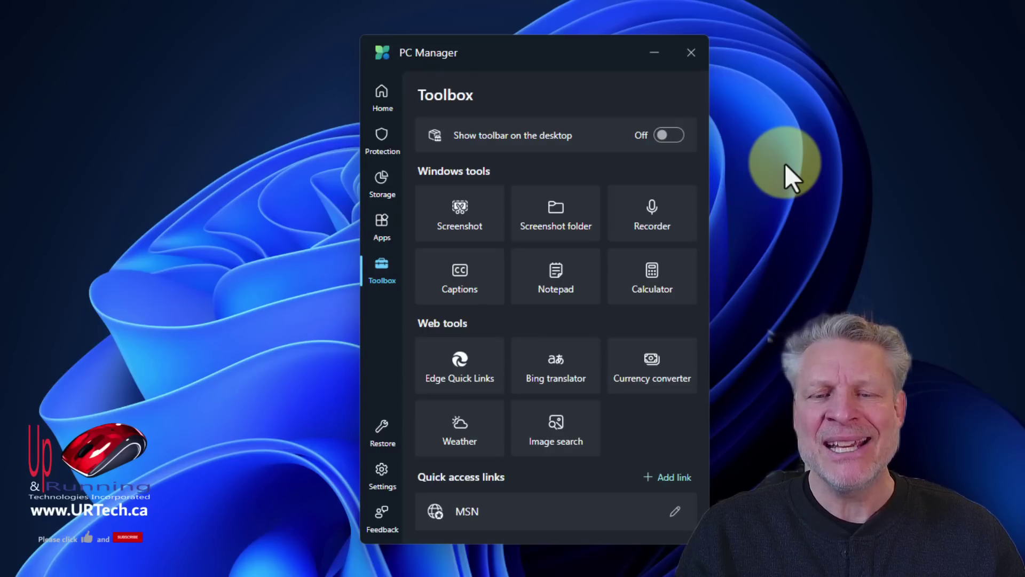
left_click(672, 135)
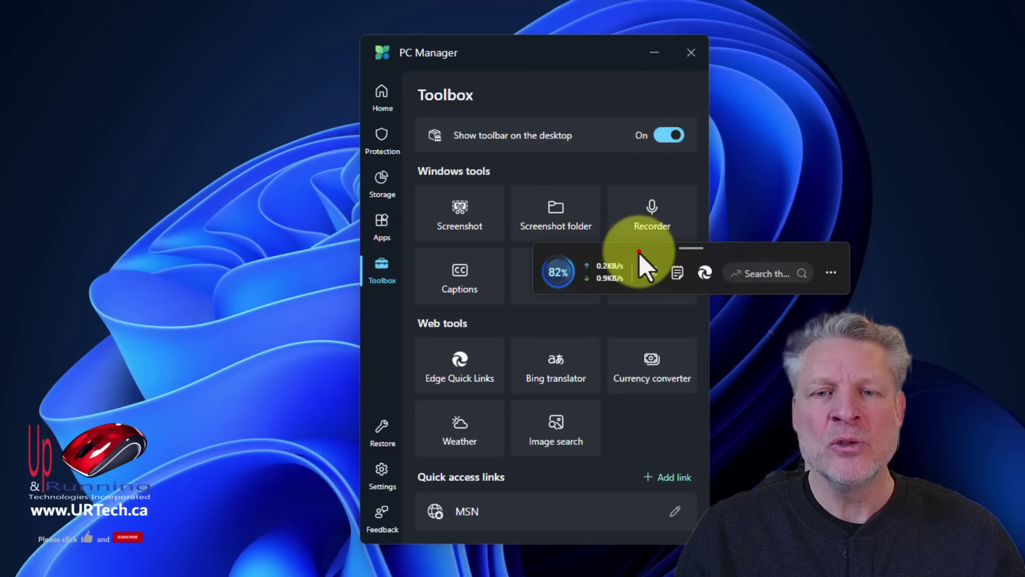
left_click_drag(639, 252, 551, 98)
left_click_drag(526, 47, 560, 161)
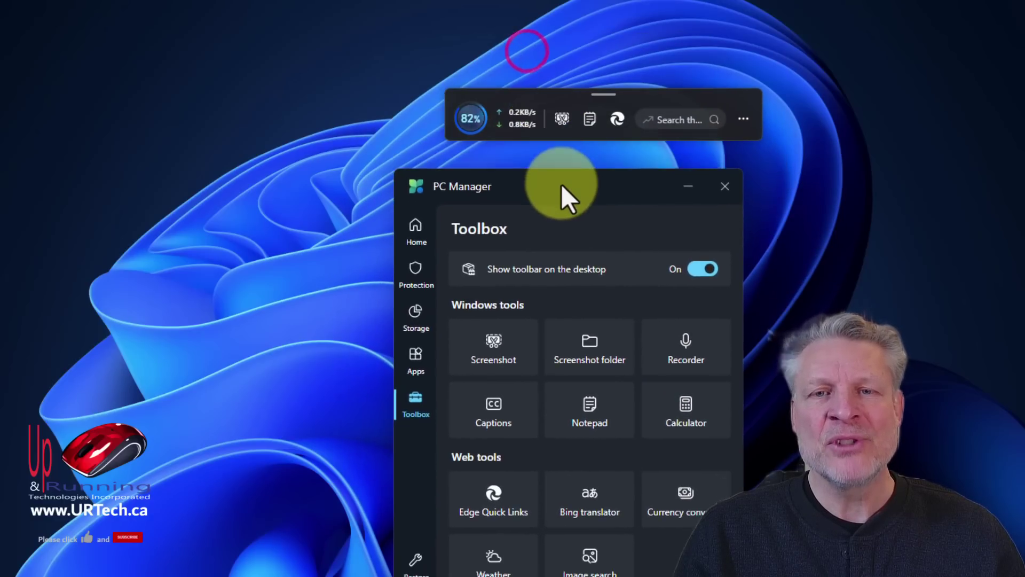
left_click(538, 92)
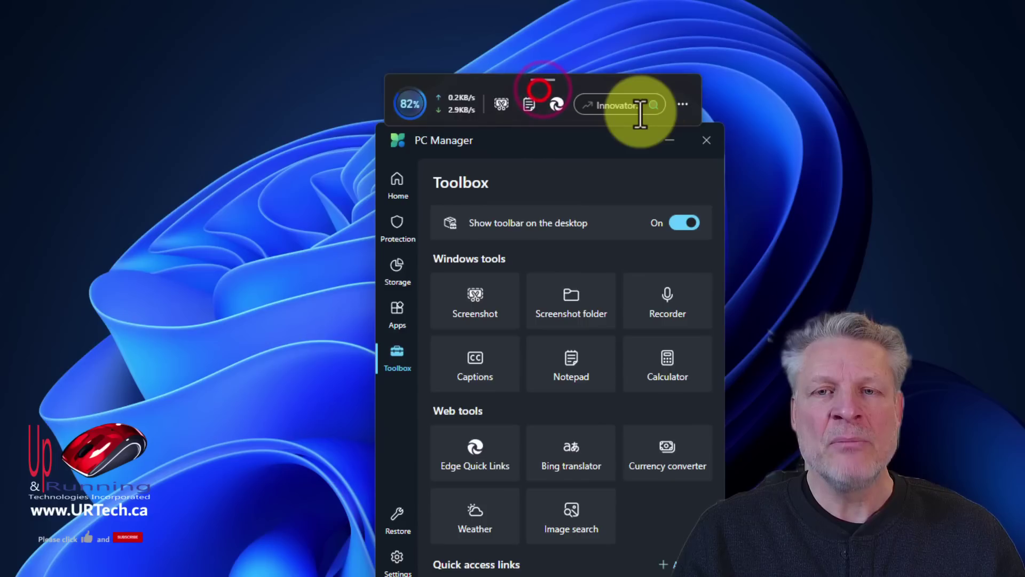
Step: Add the Weather web tool to the desktop toolbar and close the list of tools
left_click(683, 104)
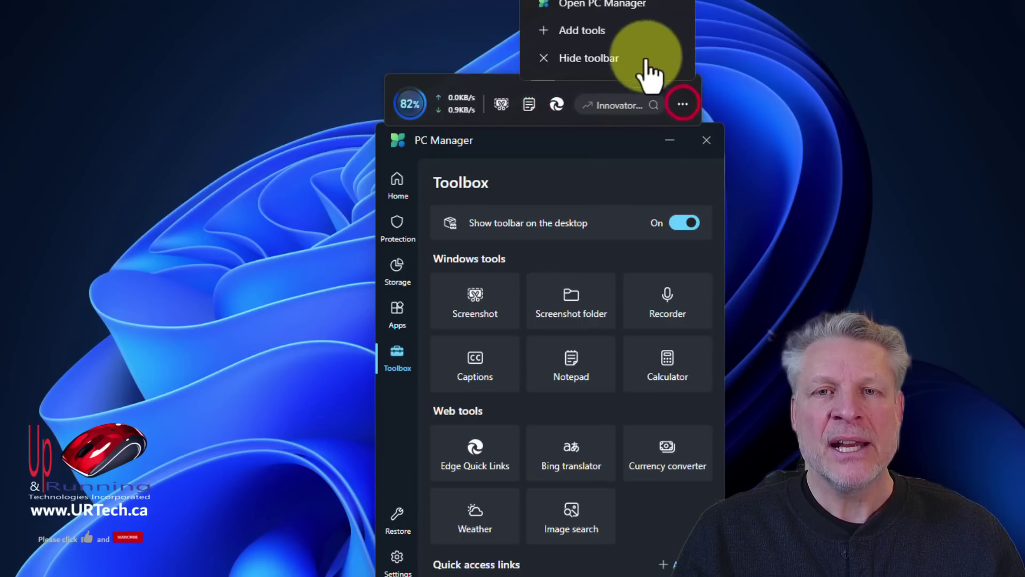
left_click(601, 30)
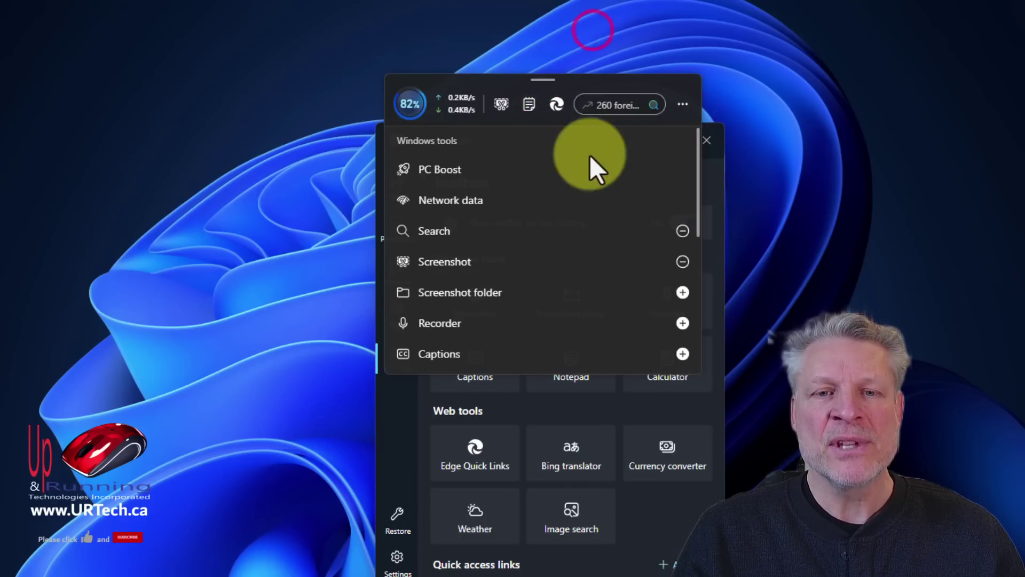
scroll(683, 321, "down", 5)
left_click(681, 296)
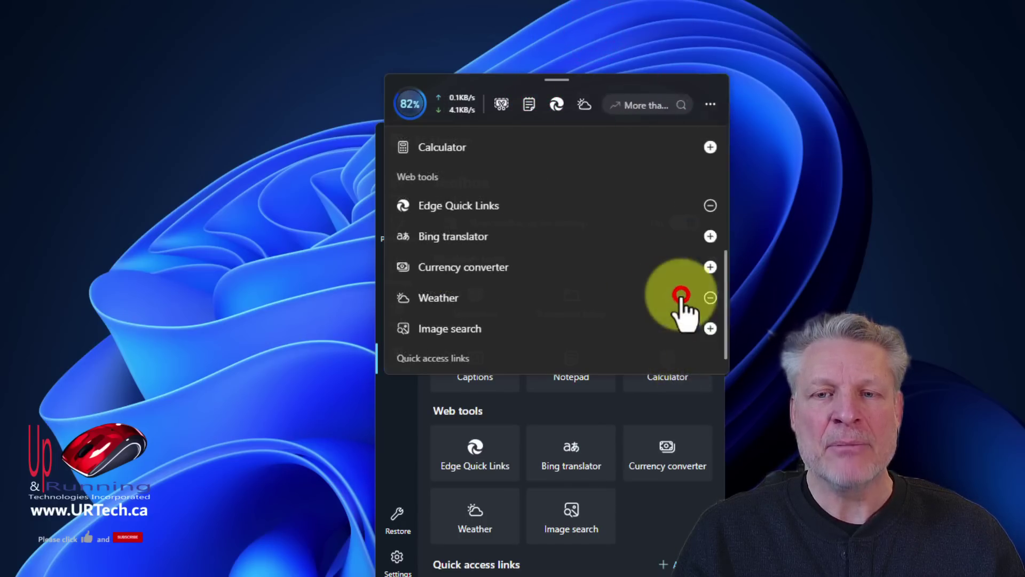
left_click(710, 105)
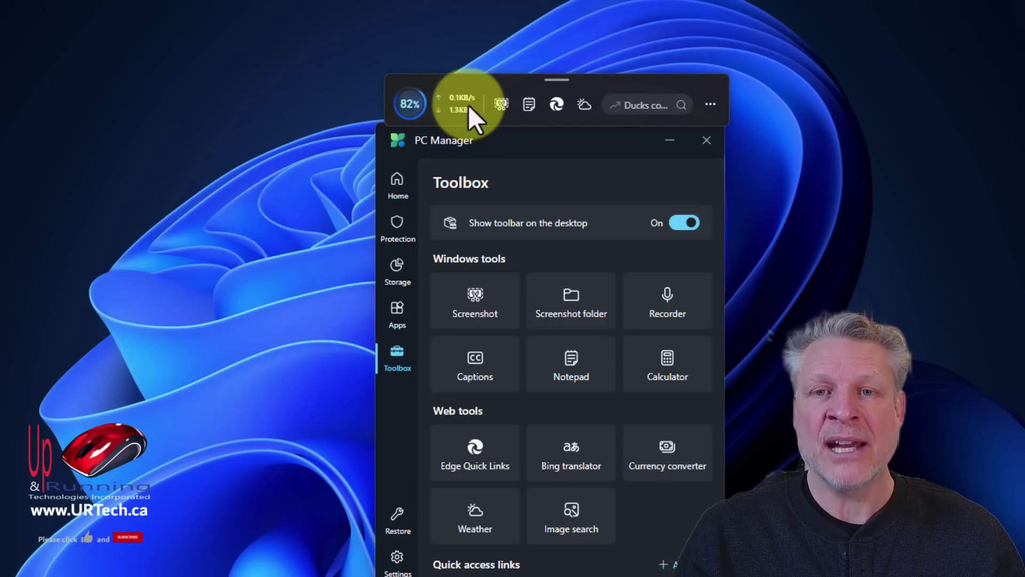
Step: Run PC Boost from the desktop toolbar's memory gauge and turn off Show toolbar on the desktop
left_click(407, 107)
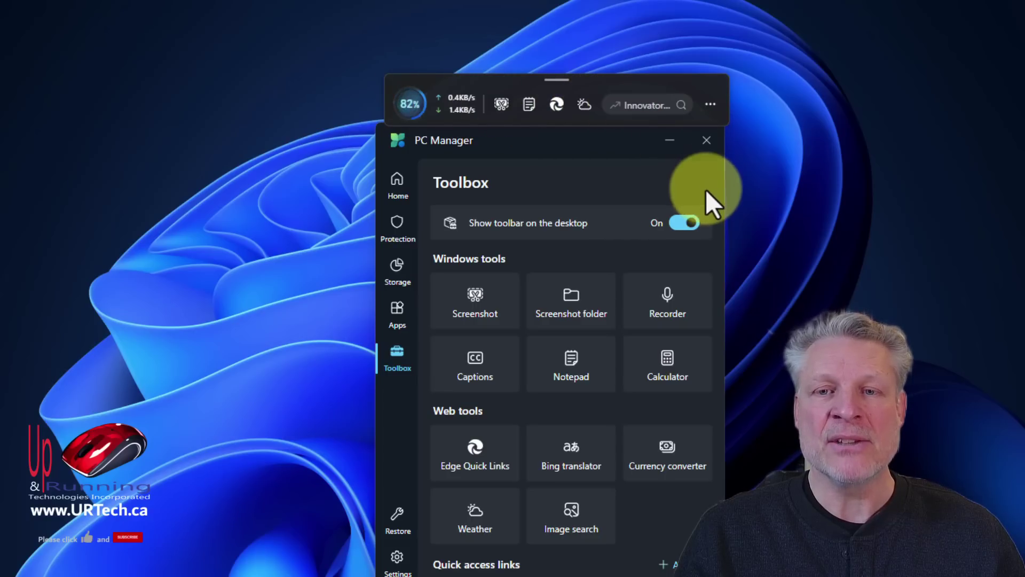
left_click(678, 223)
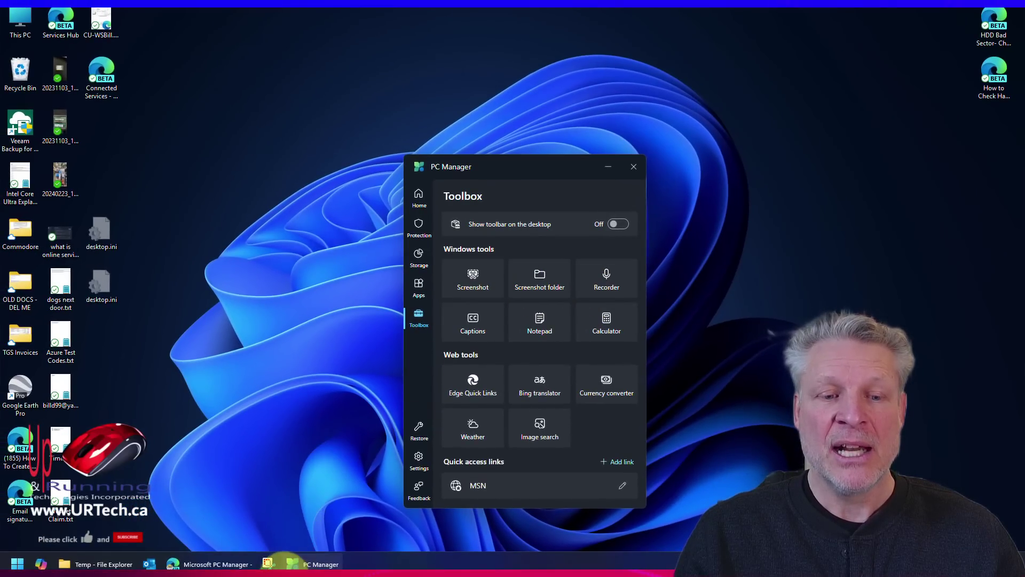
Step: Search Windows for Snipping Tool to view its pinning options, and return to PC Manager's Restore page
left_click(18, 564)
type("sn")
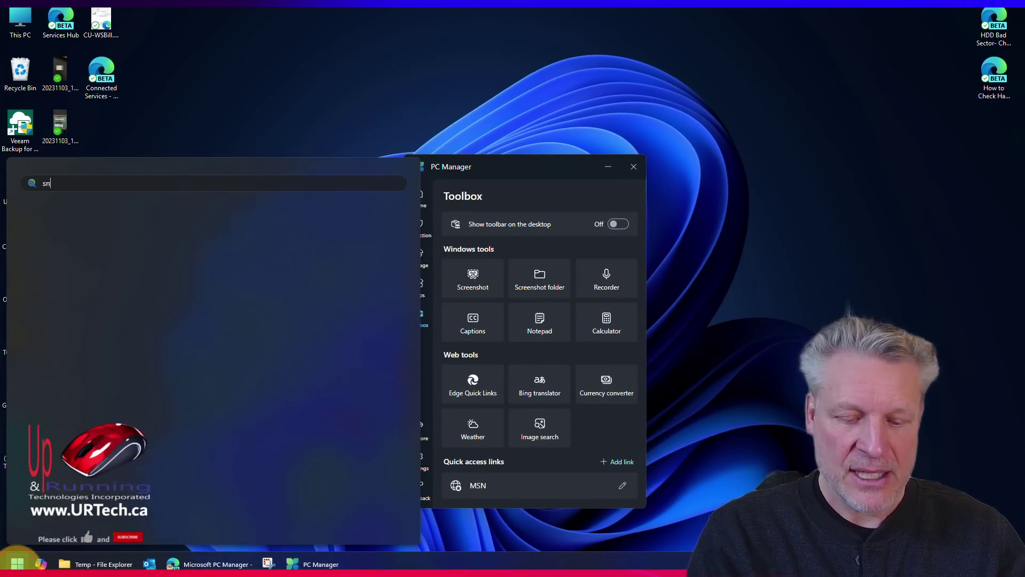
type("ipping Tool")
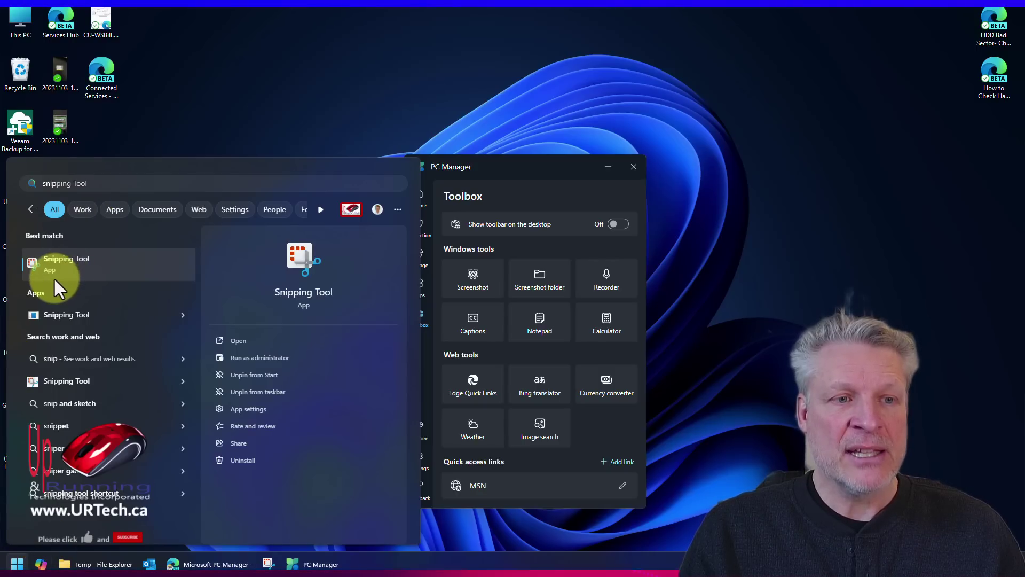
right_click(54, 277)
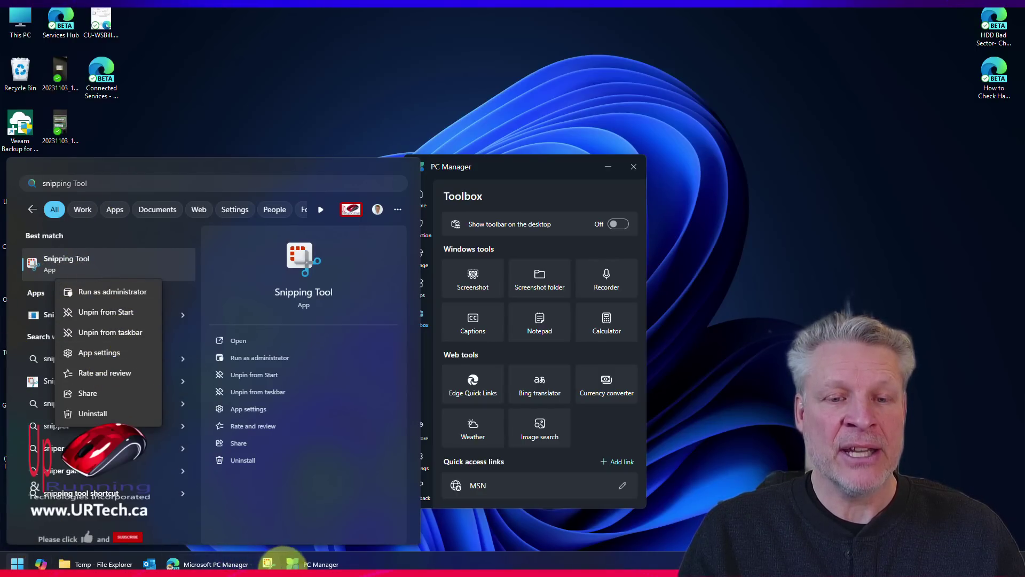
left_click(723, 472)
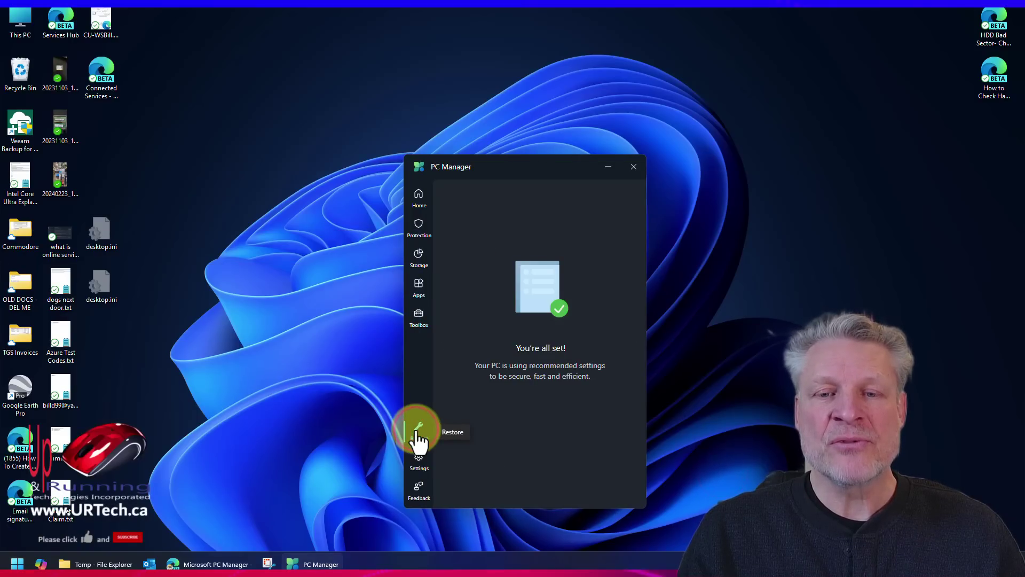
Step: In Settings, turn off the safe download and downloaded document reminders and leave the Microsoft PC Manager Pop-up Plan, finishing on the Feedback page
left_click(419, 457)
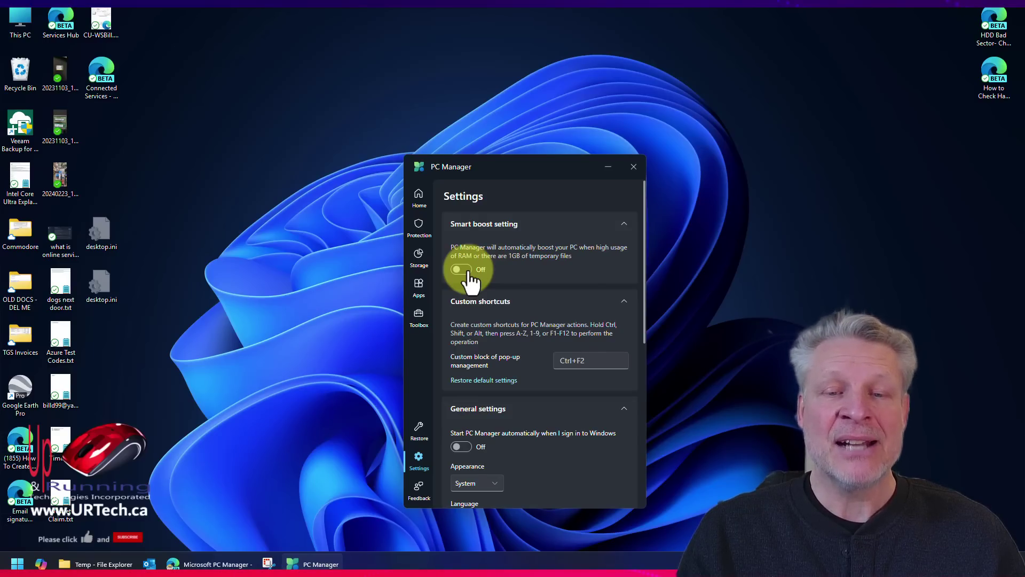
left_click_drag(643, 251, 632, 360)
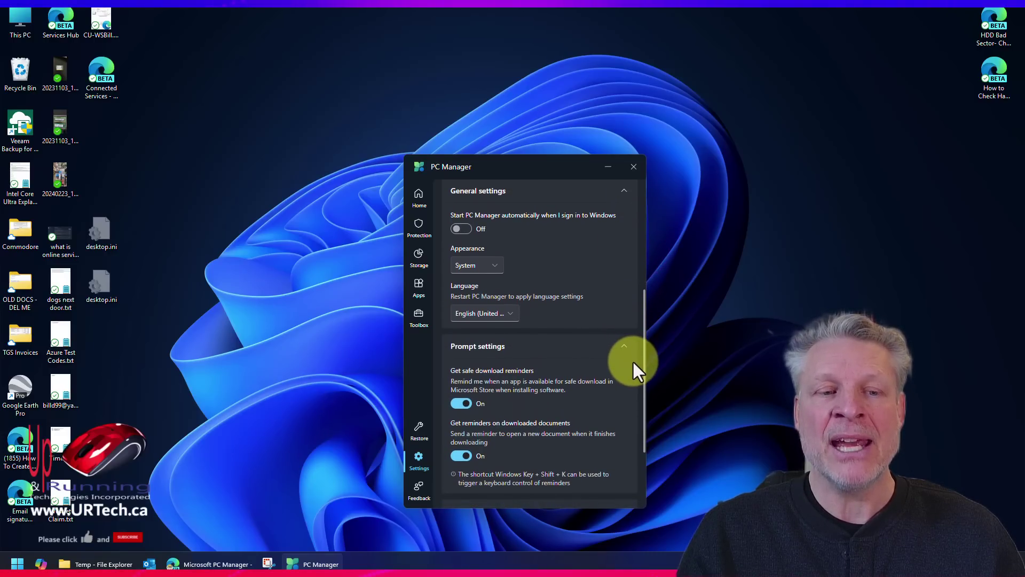
scroll(633, 362, "down", 3)
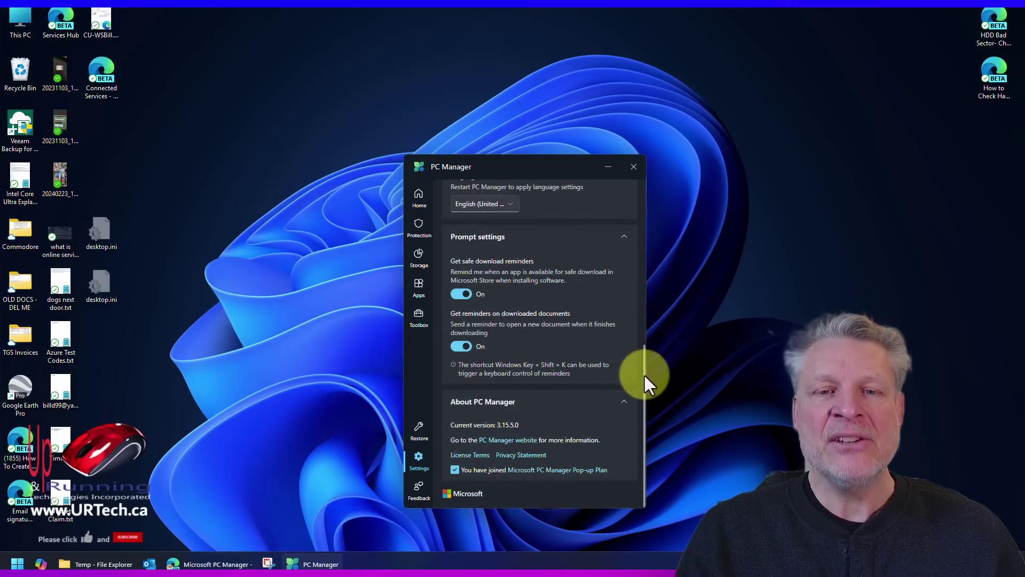
left_click(459, 297)
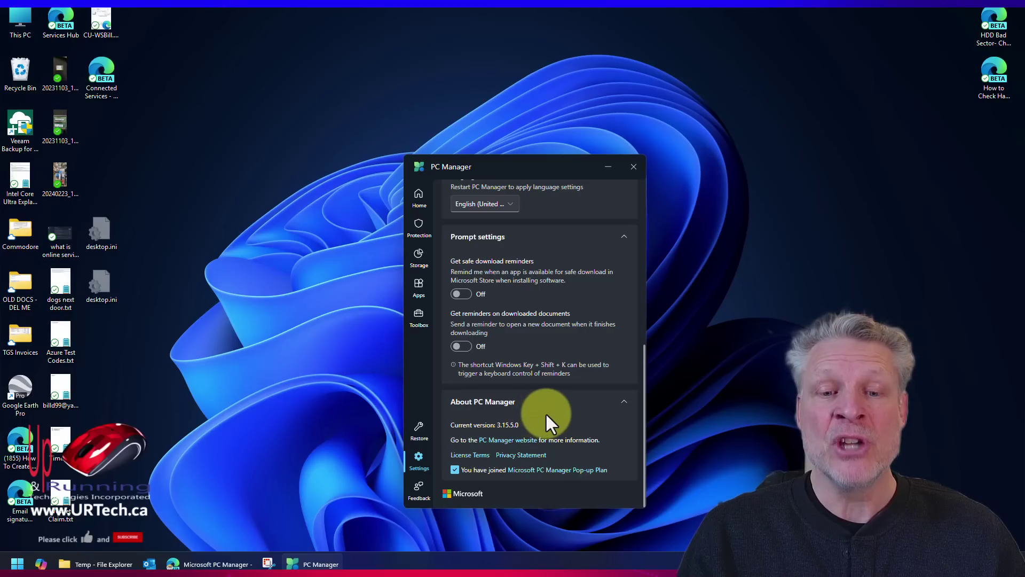
left_click(455, 470)
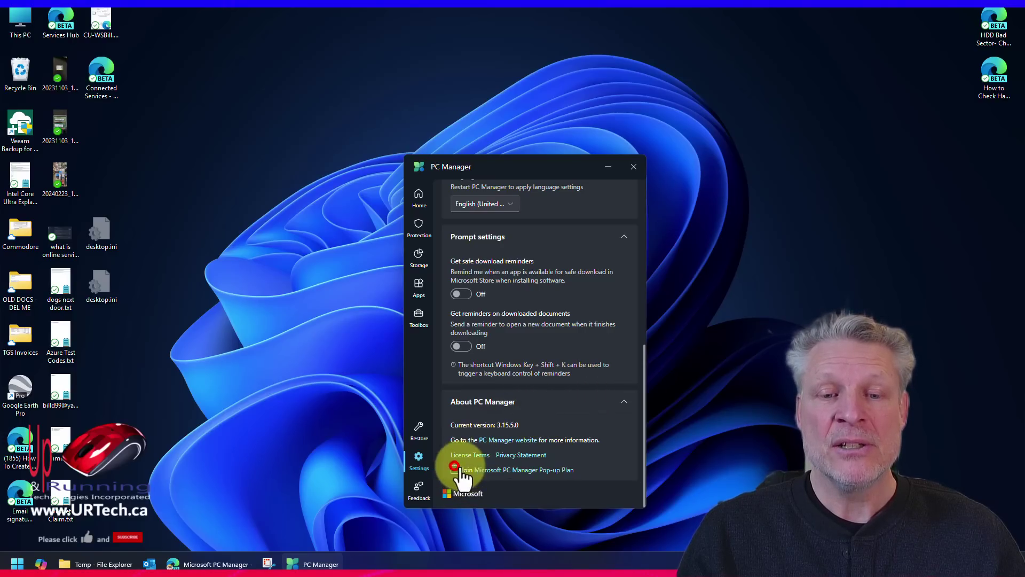
left_click(418, 486)
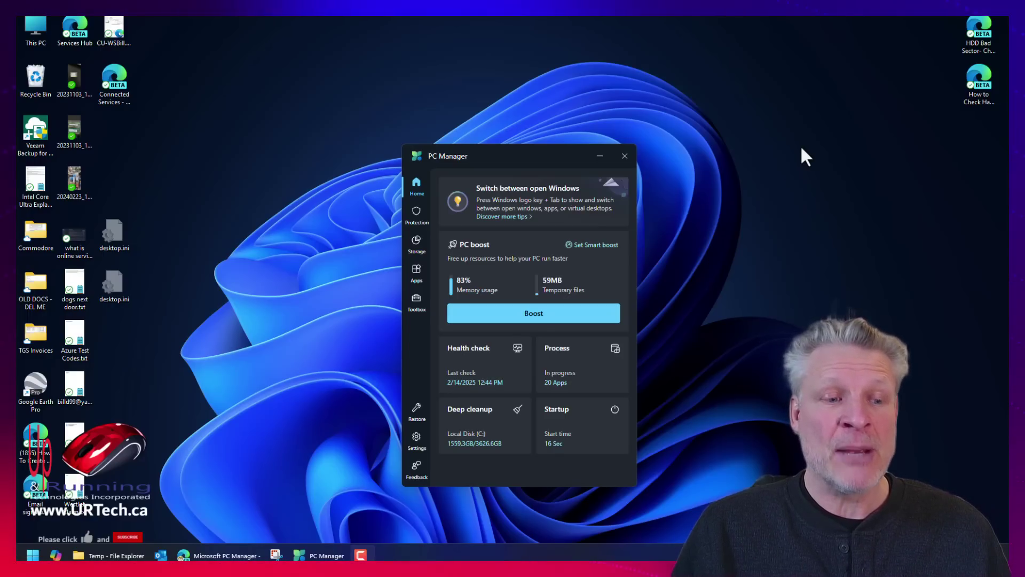
Step: View the Windows Start quick links such as Installed apps, and dismiss them
right_click(33, 556)
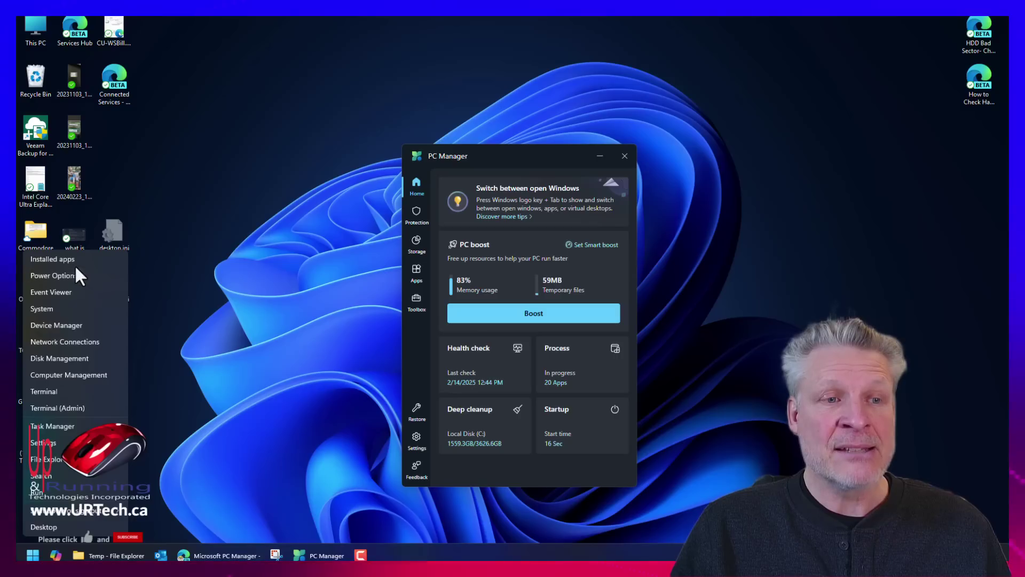
left_click(579, 152)
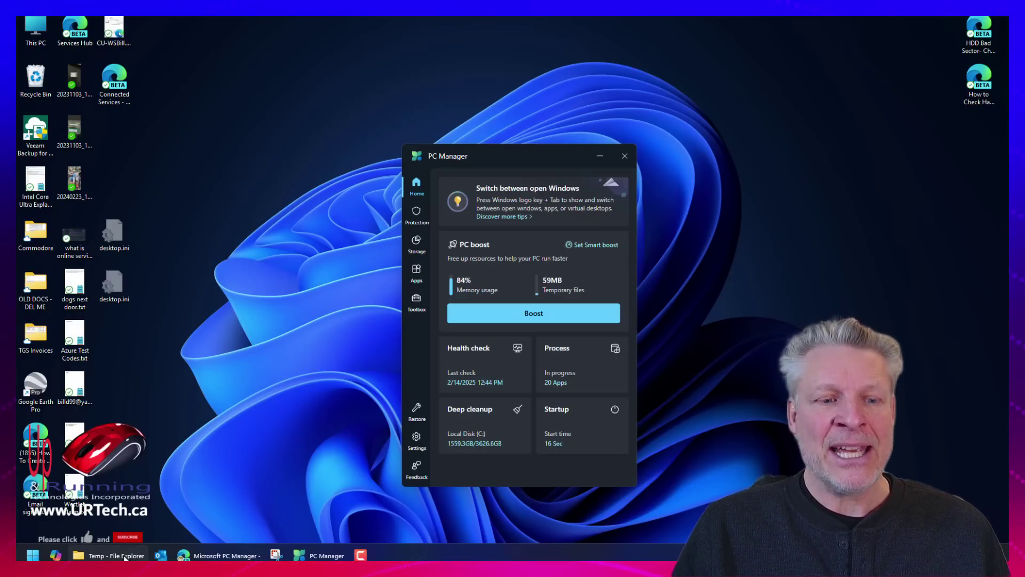
Step: Switch to File Explorer and delete everything in the current user's AppData\Local\Temp folder, skipping the files and folders in use
mouse_move(124, 557)
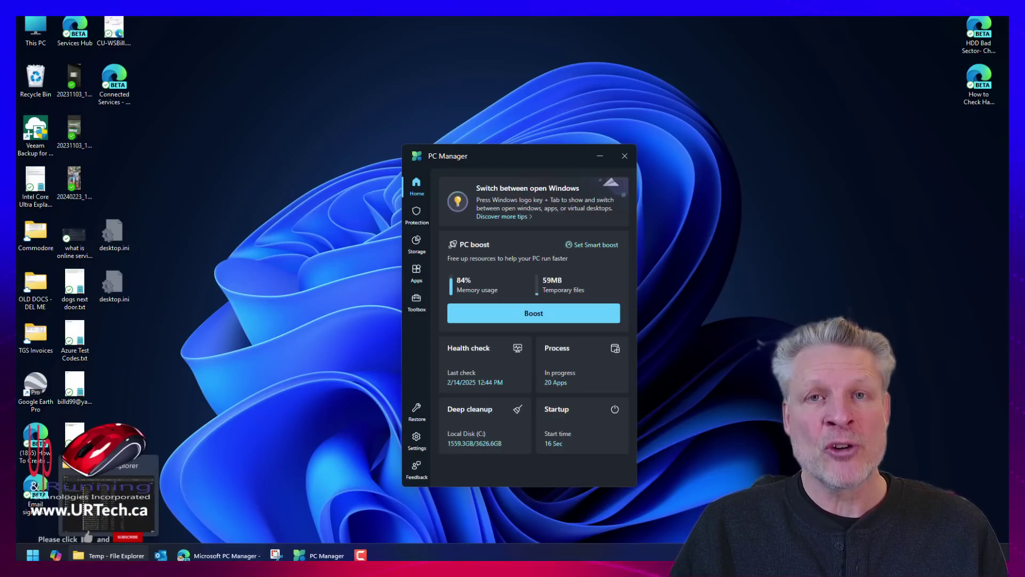
left_click(110, 497)
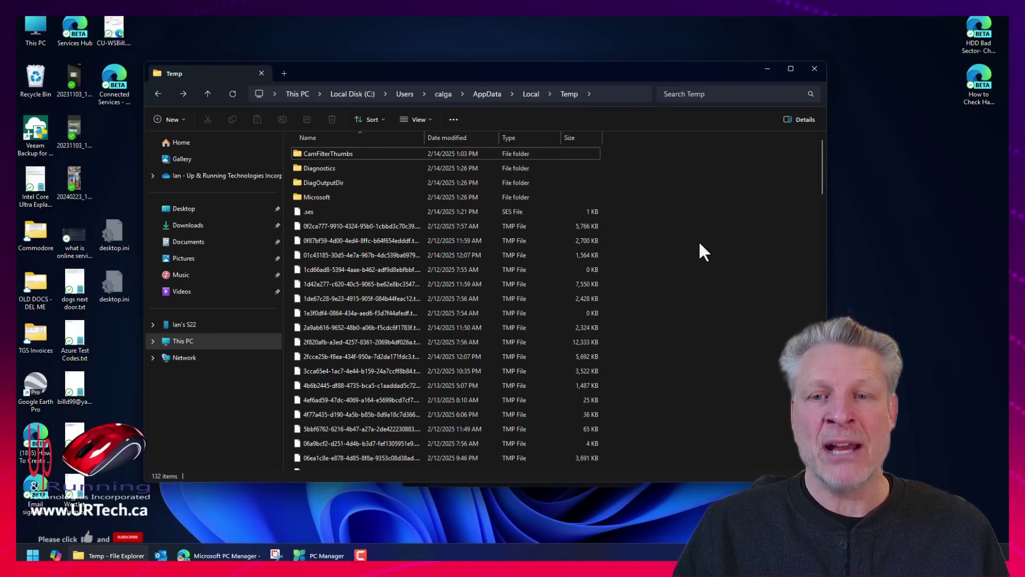
key("ctrl+a")
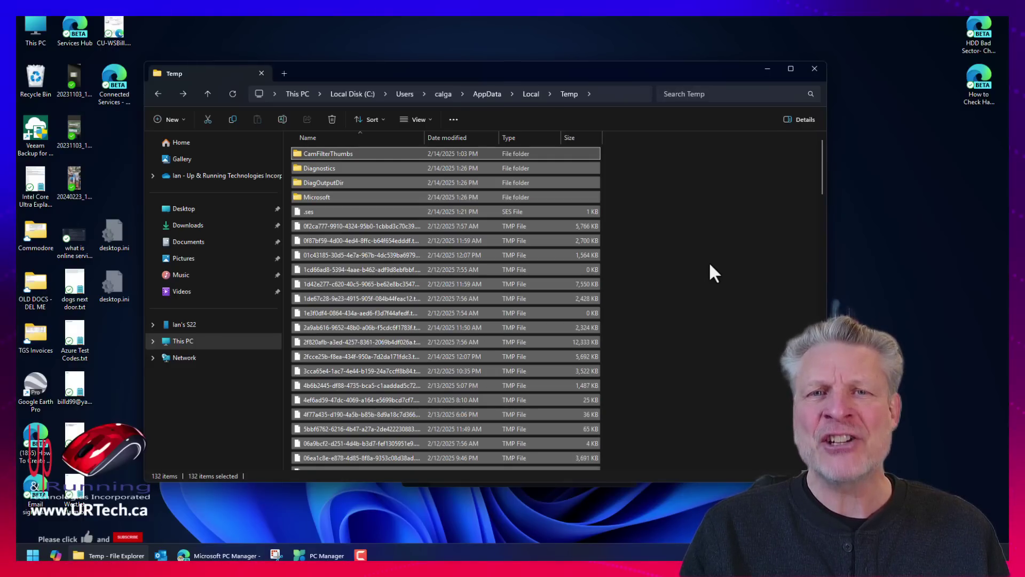
key("Delete")
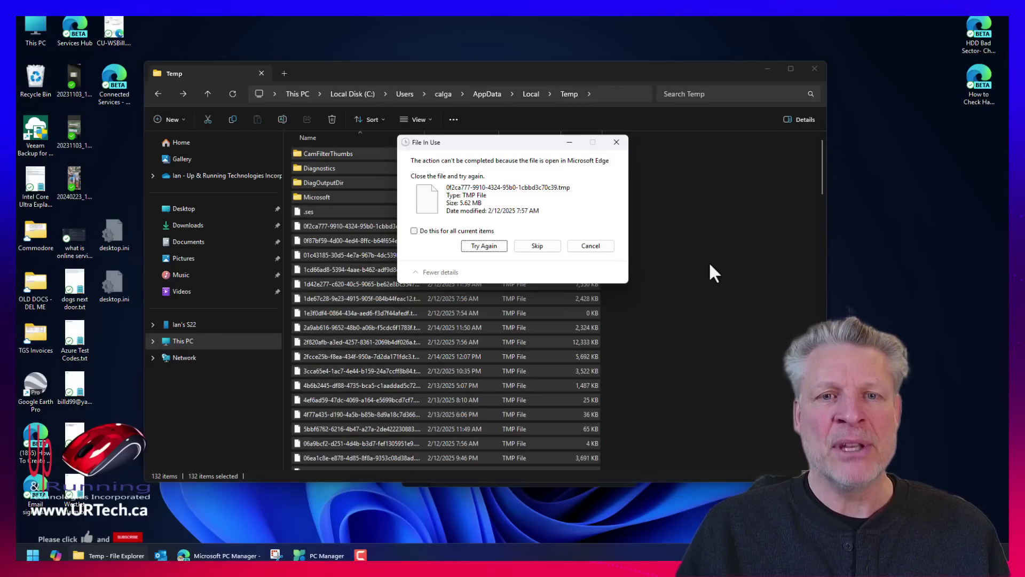
left_click(544, 248)
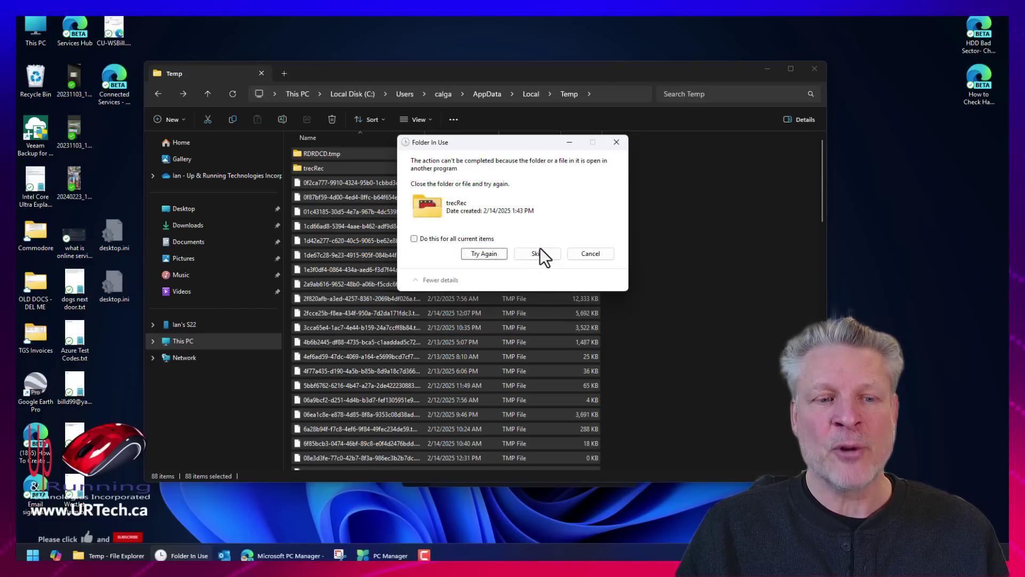
left_click(545, 254)
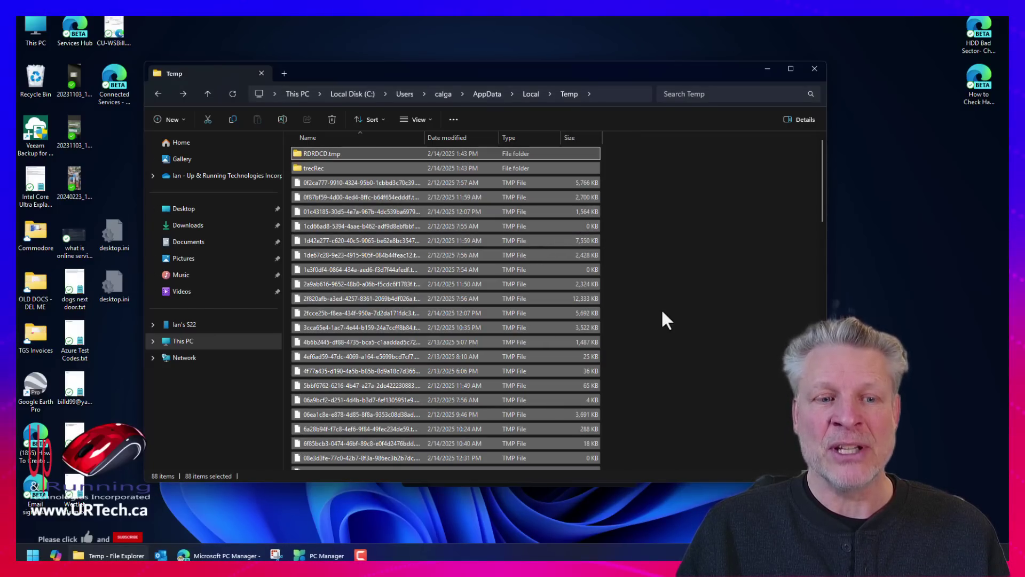
Step: Browse to the Temp folder of the other profile at C:\Users\User1\AppData\Local\Temp
left_click(405, 94)
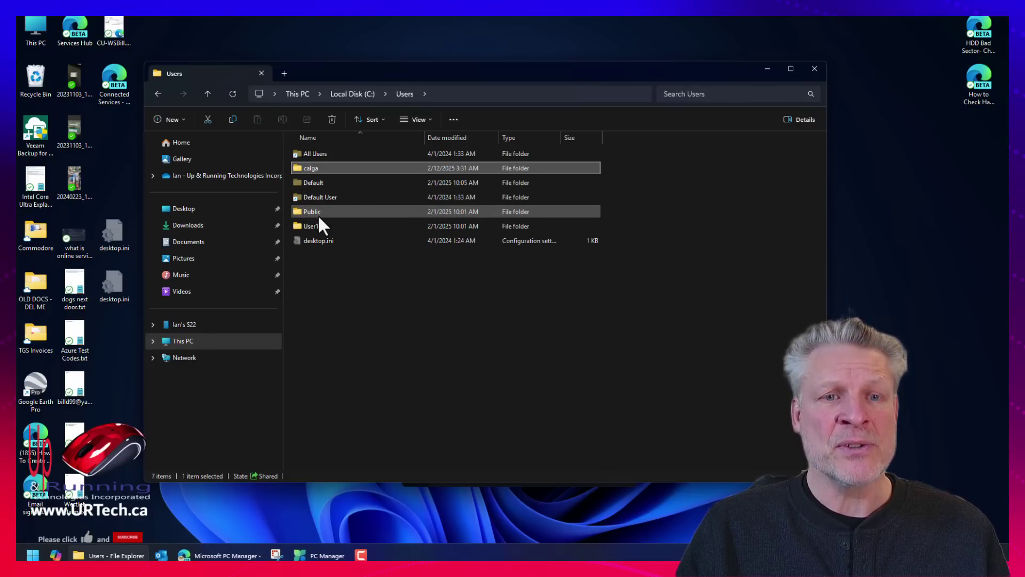
double_click(325, 226)
left_click(525, 295)
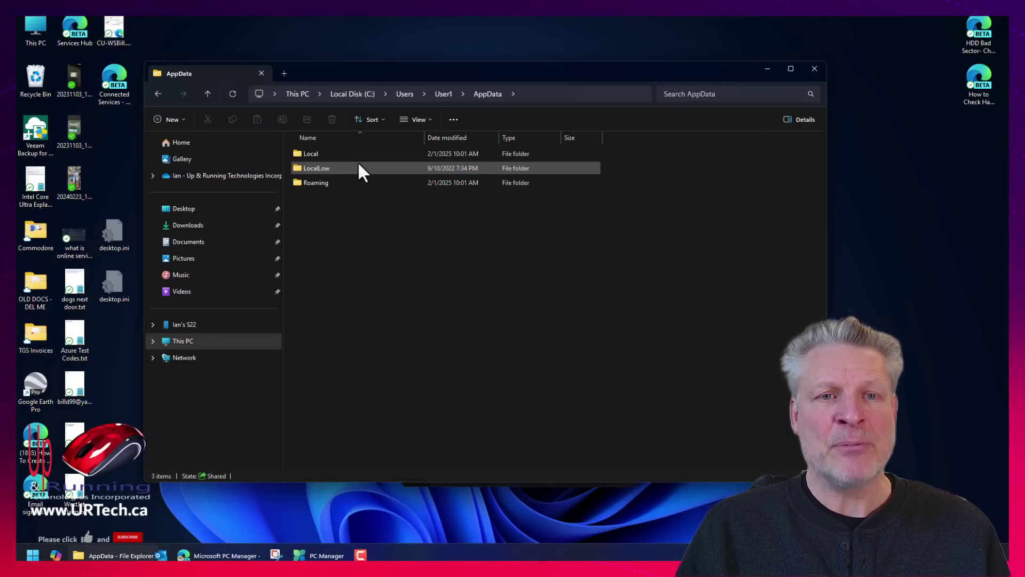
double_click(314, 155)
type("temp")
key("Return")
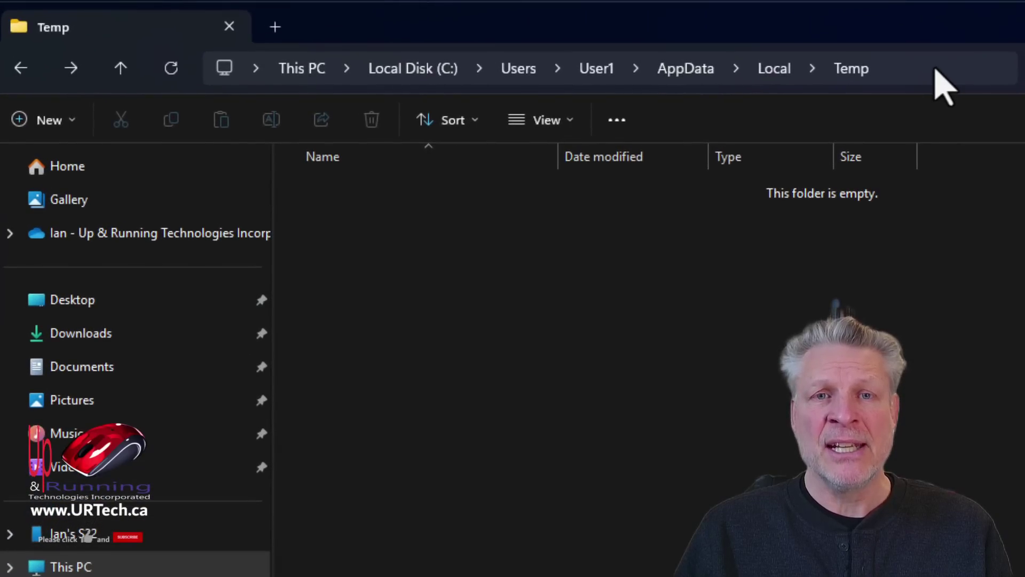
Step: Go to the C:\$Recycle.Bin folder by entering its path in File Explorer
left_click(935, 70)
type("c")
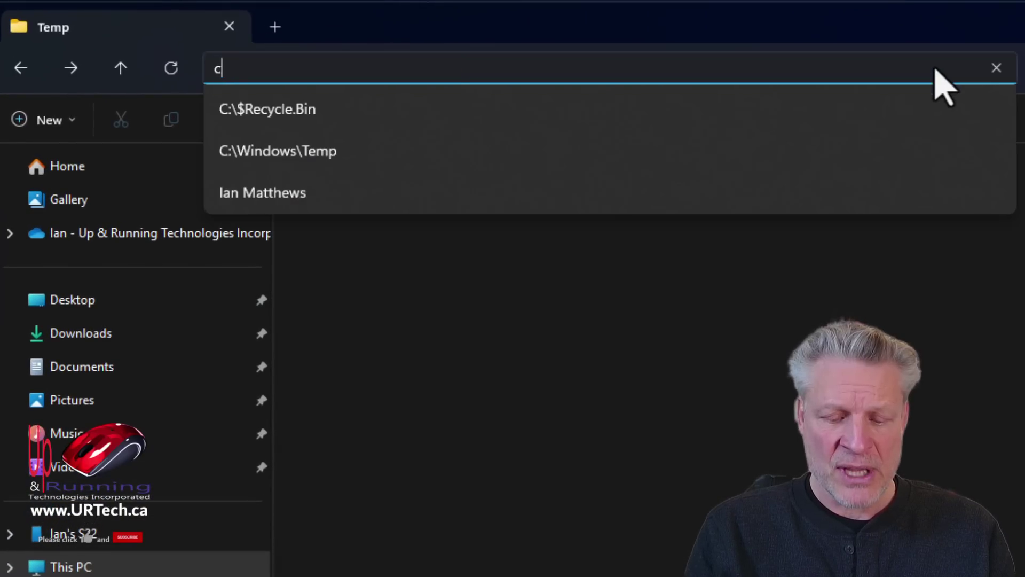
type("r::\\")
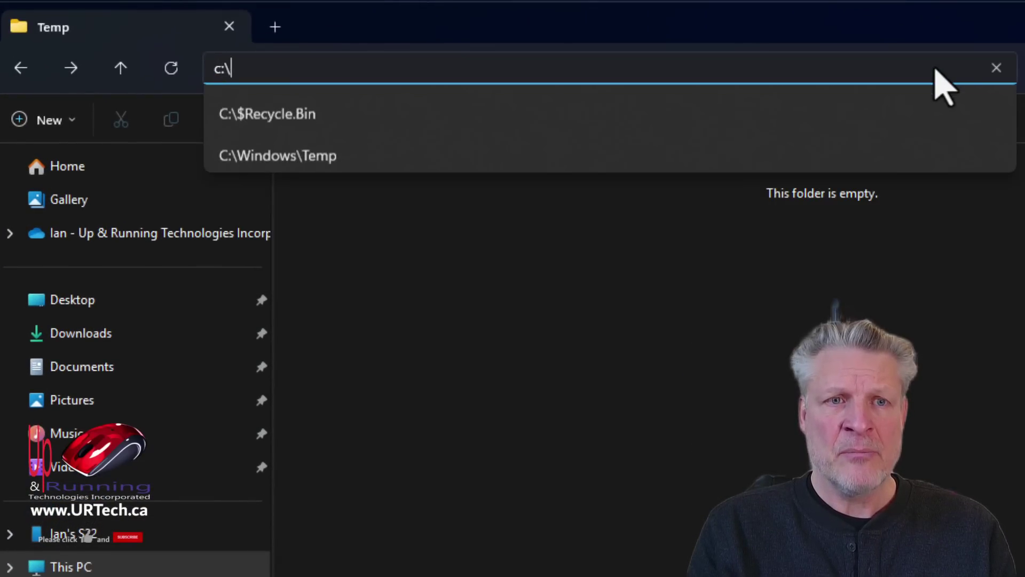
type("$")
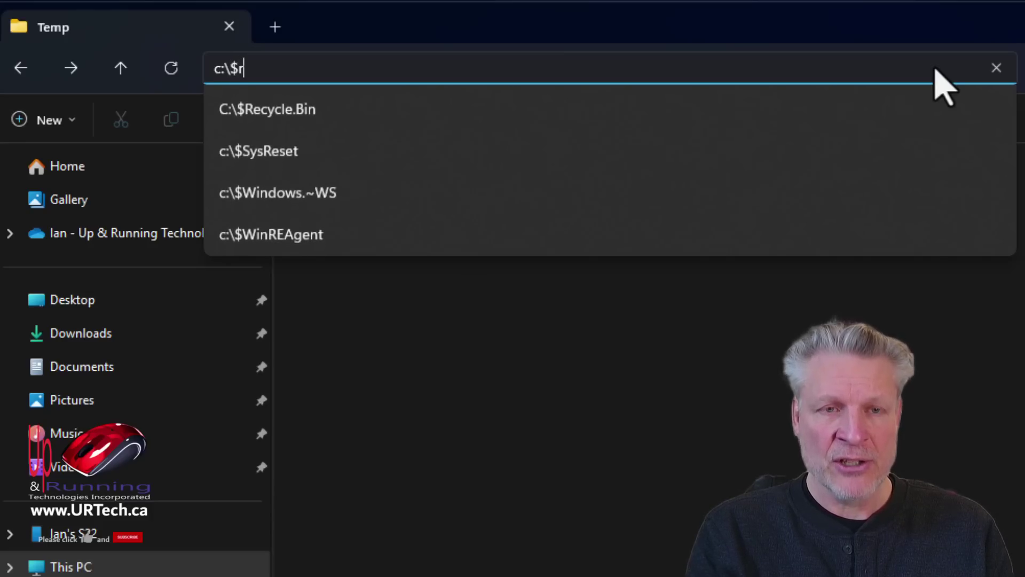
type("ry")
key("BackSpace")
key("Down")
key("Return")
Step: Permanently delete all the contents of C:\$Recycle.Bin, granting administrator permission for all current items
left_click_drag(588, 487, 480, 182)
key("Delete")
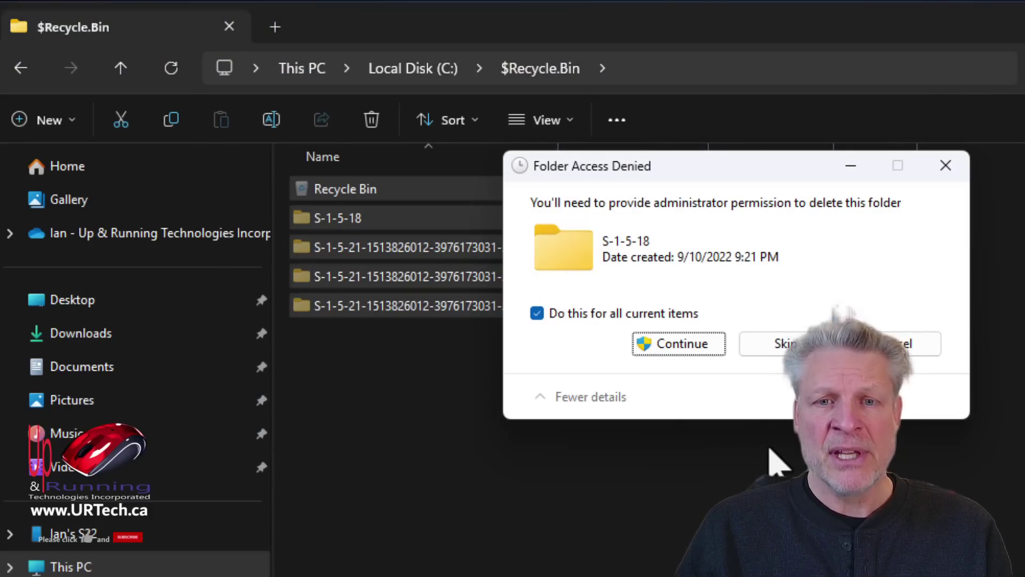
key("Return")
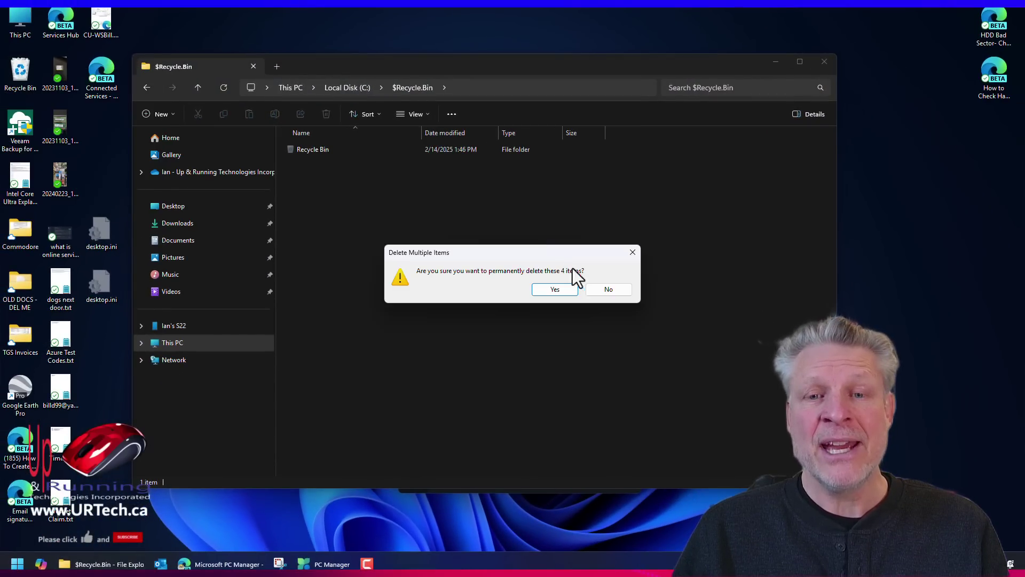
left_click(565, 292)
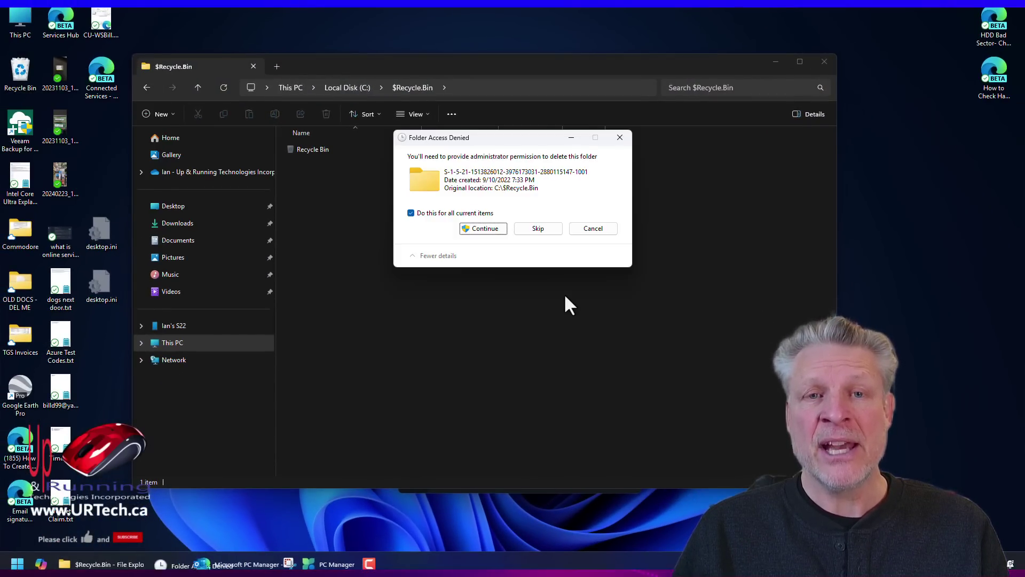
left_click(475, 228)
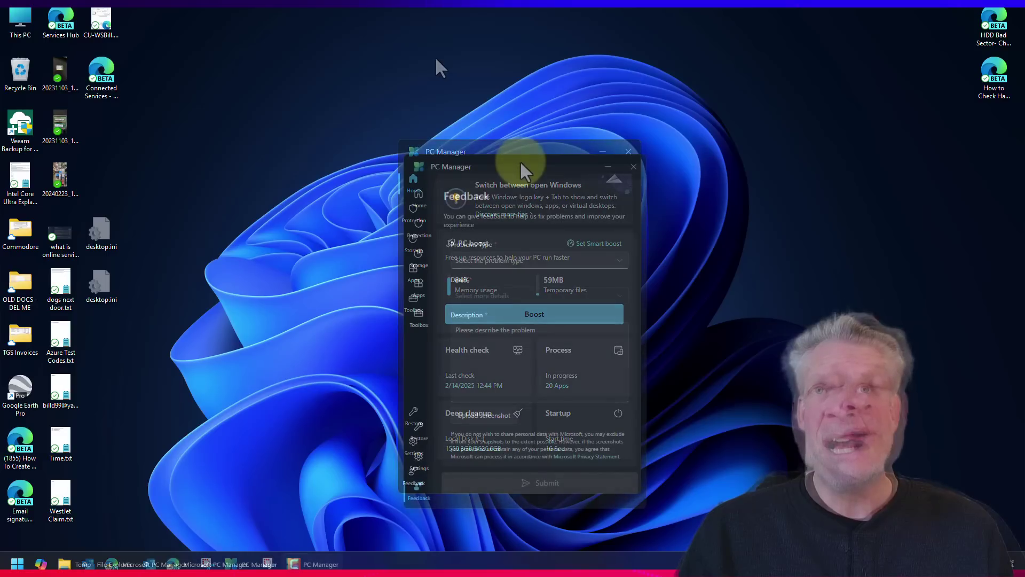
Step: Return to the Home page of PC Manager
left_click(418, 197)
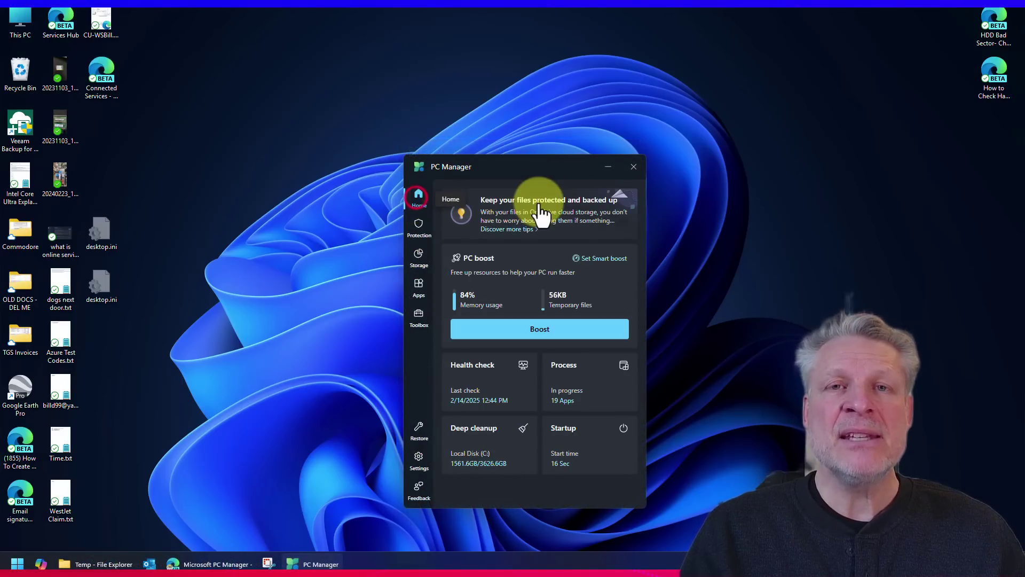